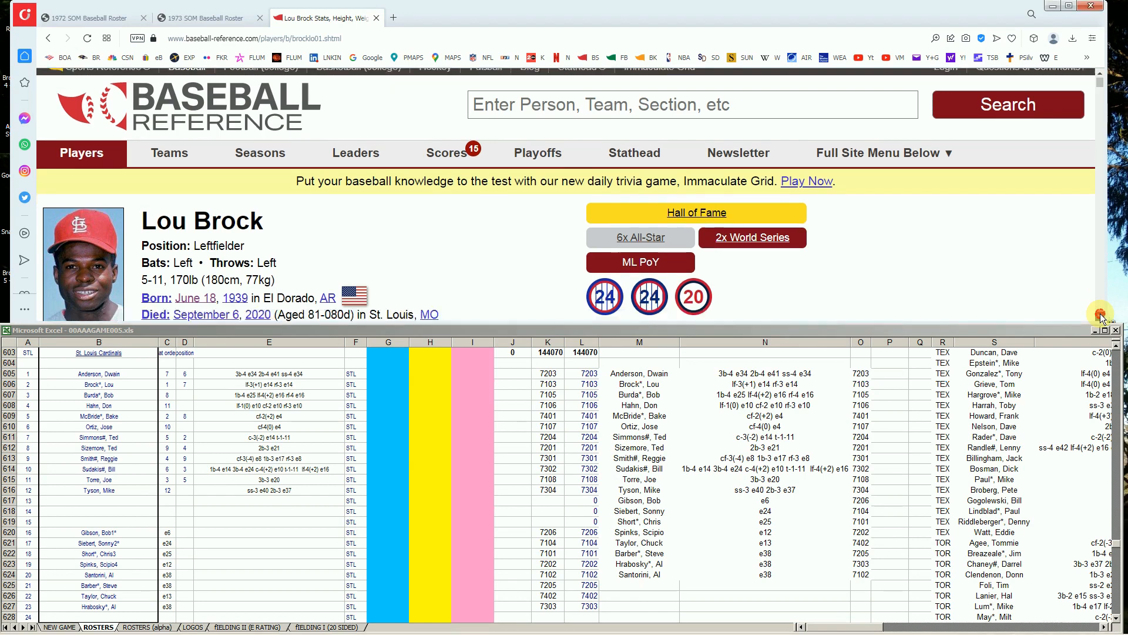
- Review Lou Brock's yearly batting table, and in the Excel roster enter 10000 in the blue column of his row
scroll(1100, 318, "down", 10)
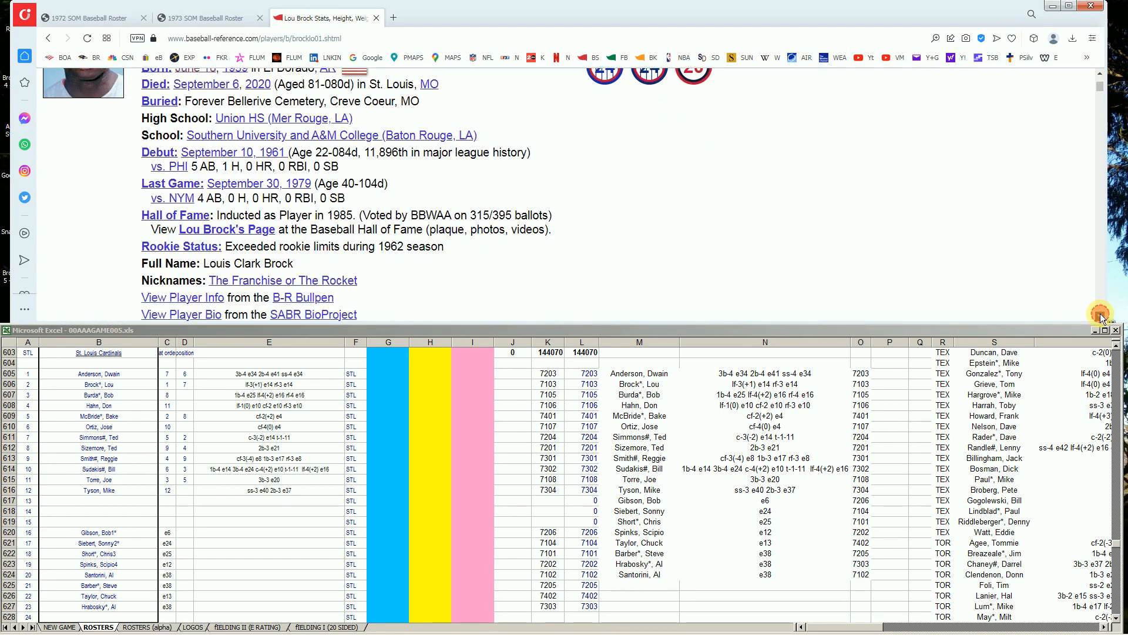
scroll(1101, 317, "down", 5)
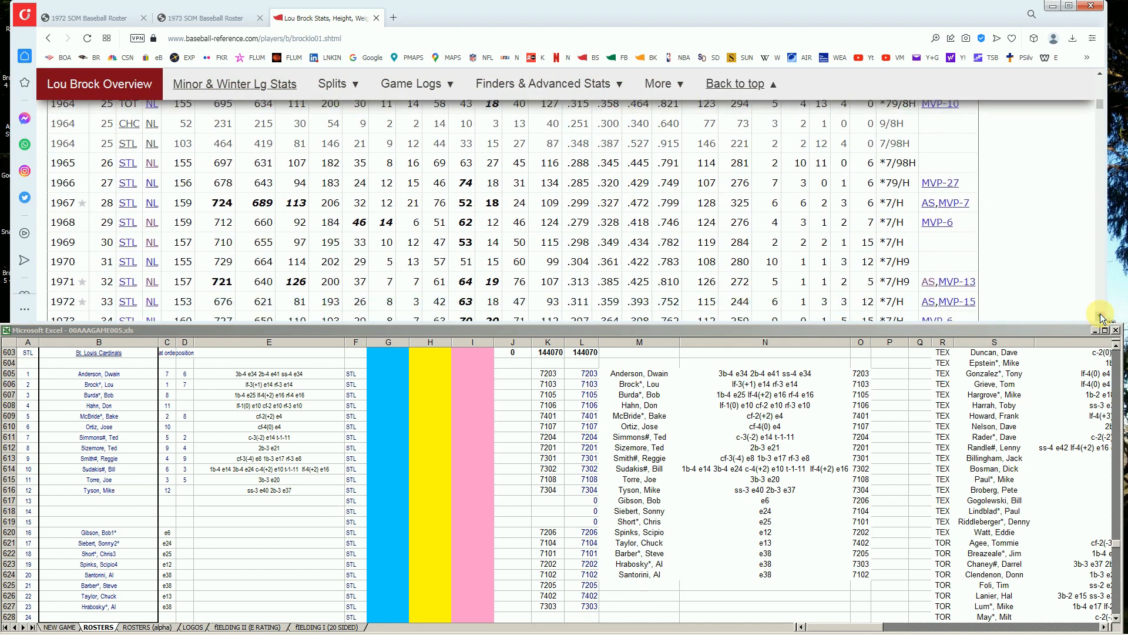
scroll(1100, 318, "down", 1)
scroll(1101, 318, "down", 1)
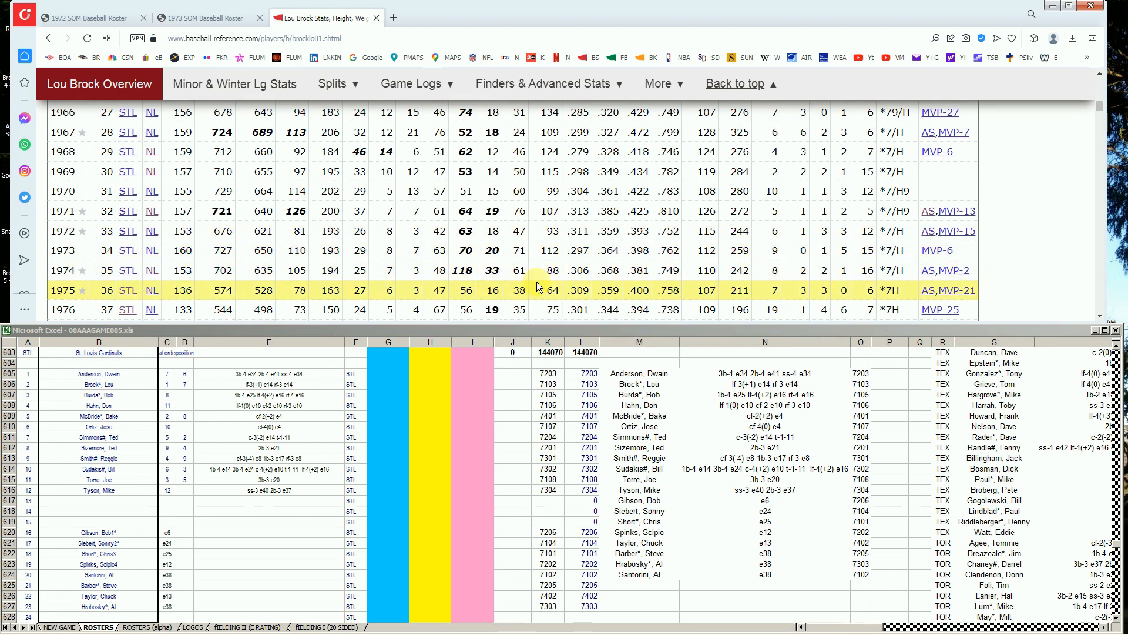
left_click(381, 385)
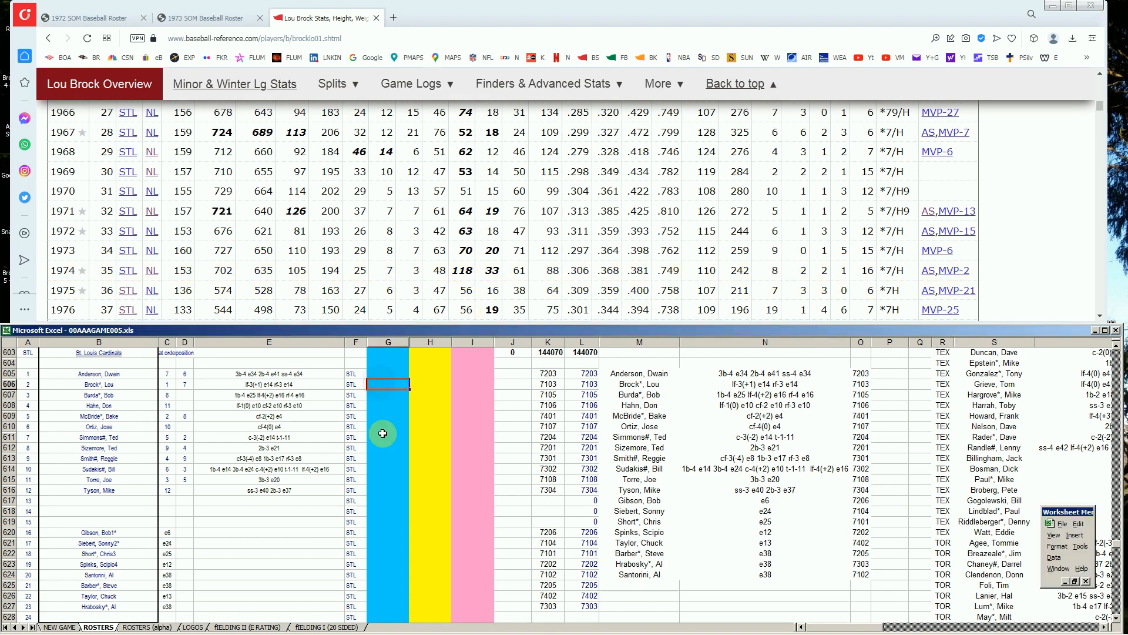
type("10000")
key("Return")
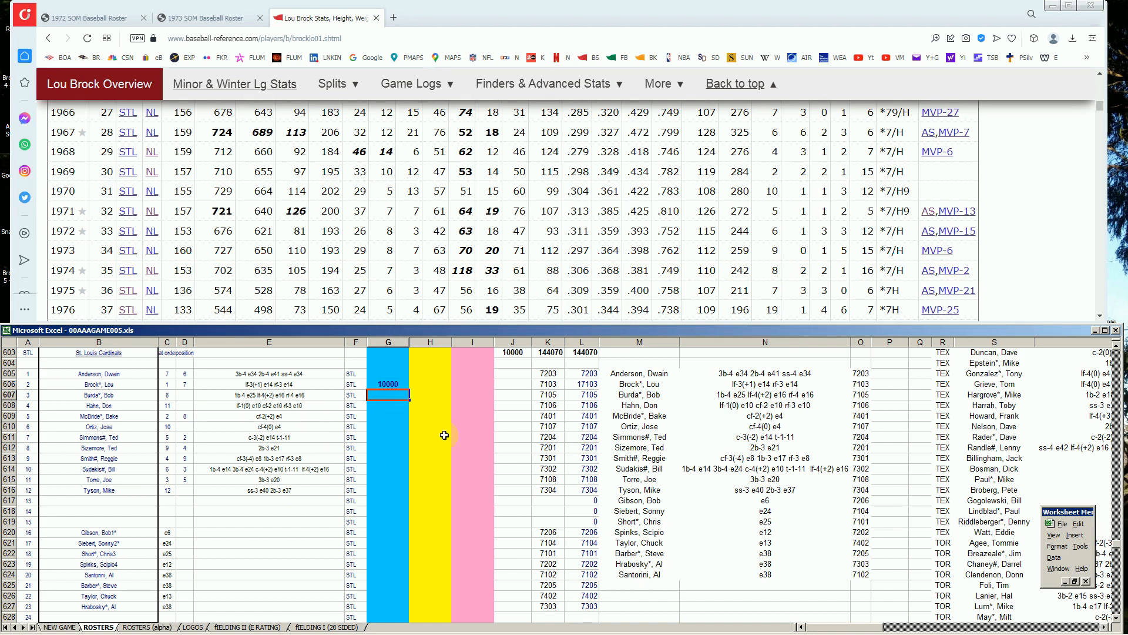
- Look up Bob Burda on Baseball Reference and examine his season-by-season batting lines and teams through 1972
left_click(139, 235)
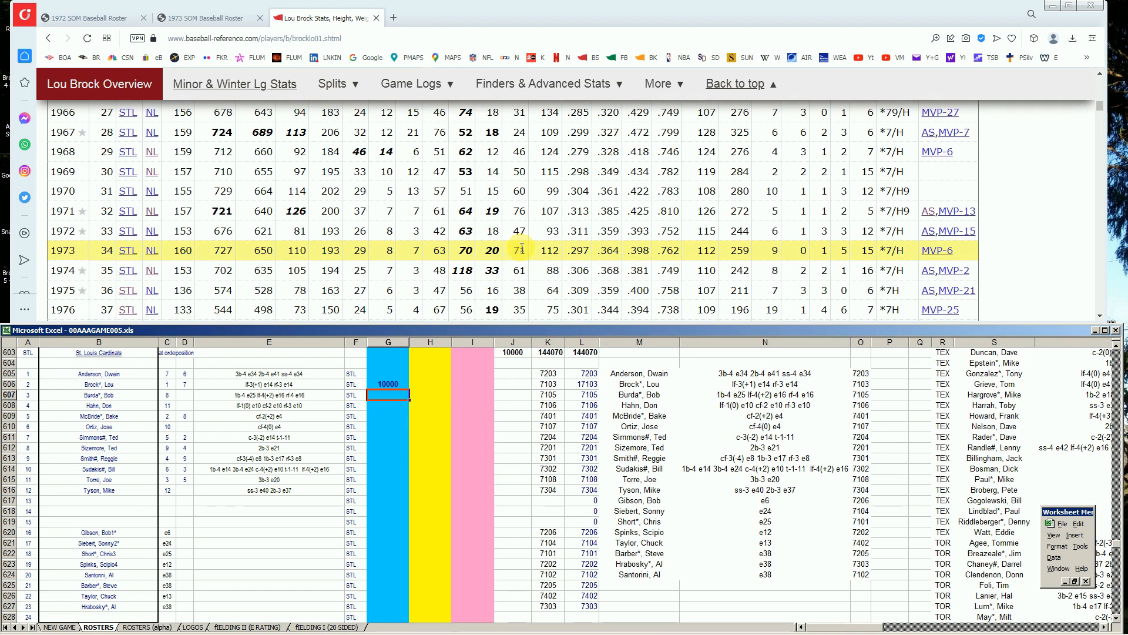
left_click_drag(1099, 106, 1098, 78)
left_click(862, 111)
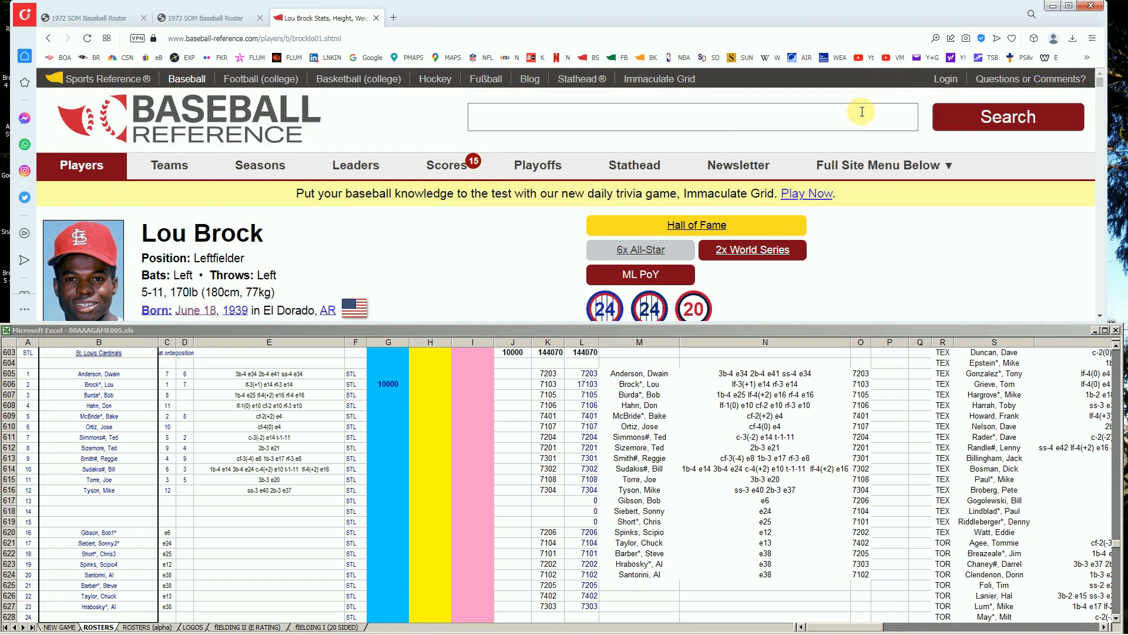
type("burda")
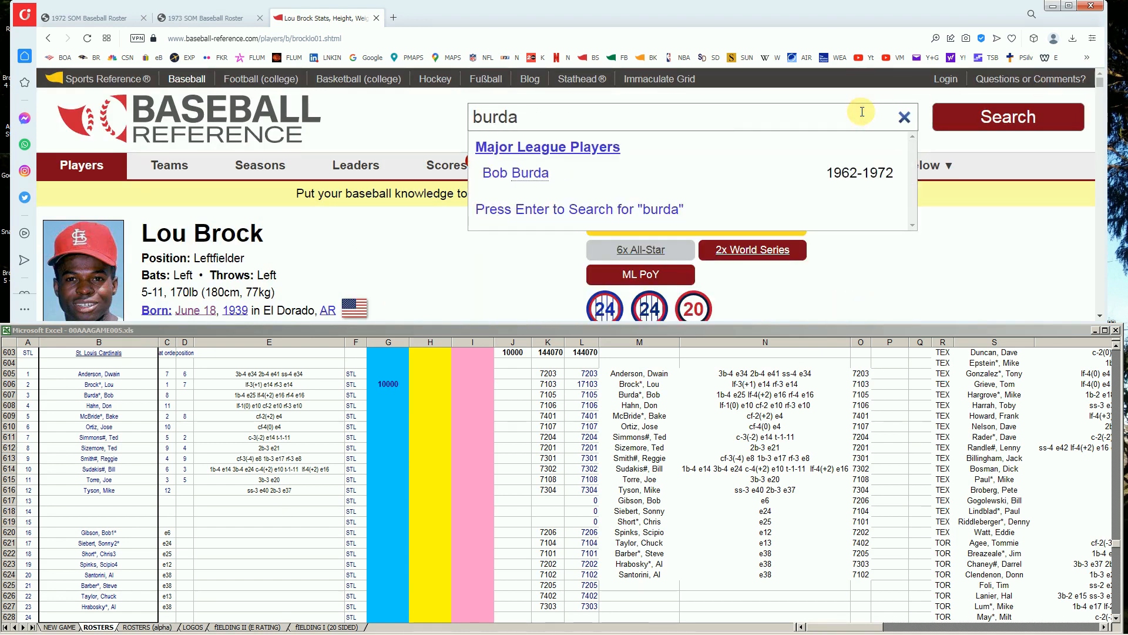
left_click(532, 173)
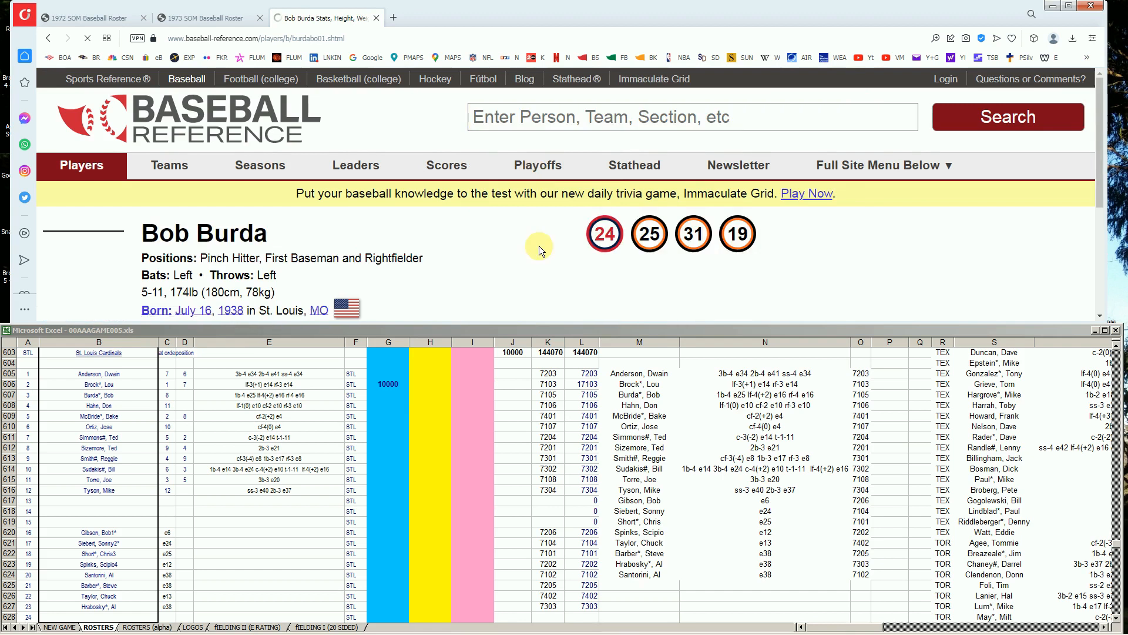
scroll(839, 271, "down", 3)
scroll(839, 272, "down", 5)
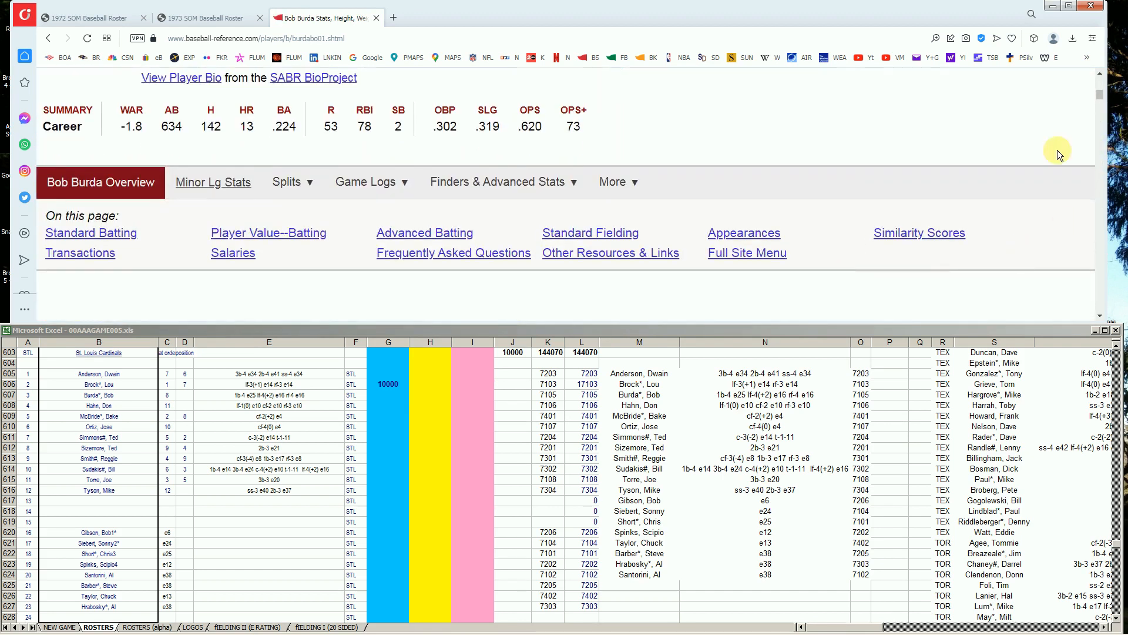
scroll(996, 172, "down", 1)
scroll(961, 231, "down", 2)
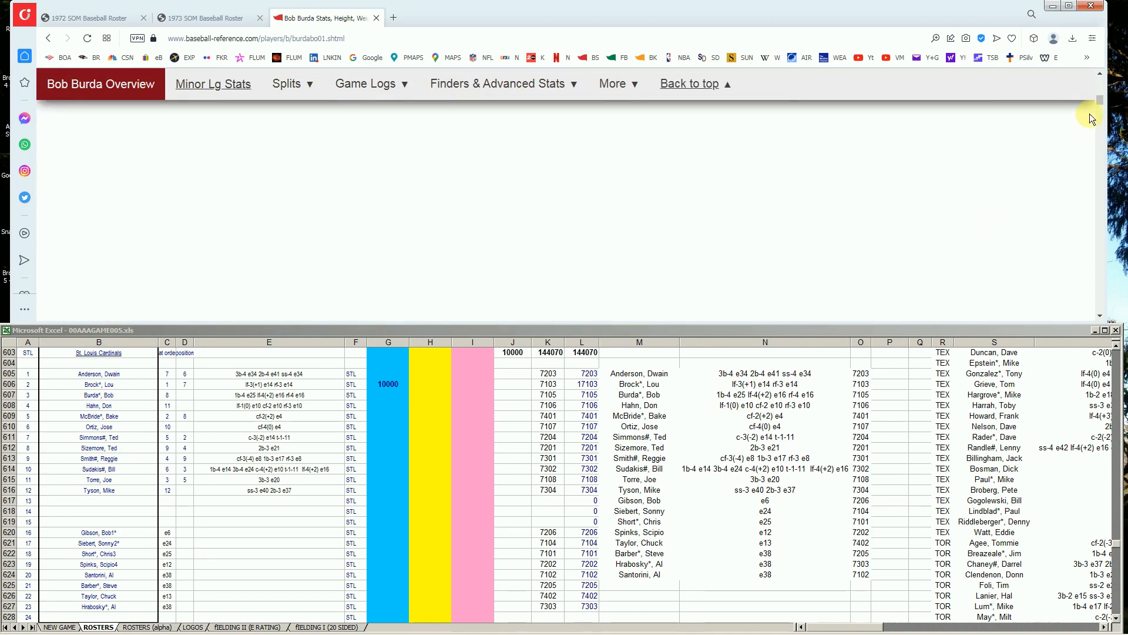
mouse_move(1100, 102)
left_mouse_down()
mouse_move(1101, 130)
mouse_move(1102, 115)
left_mouse_up()
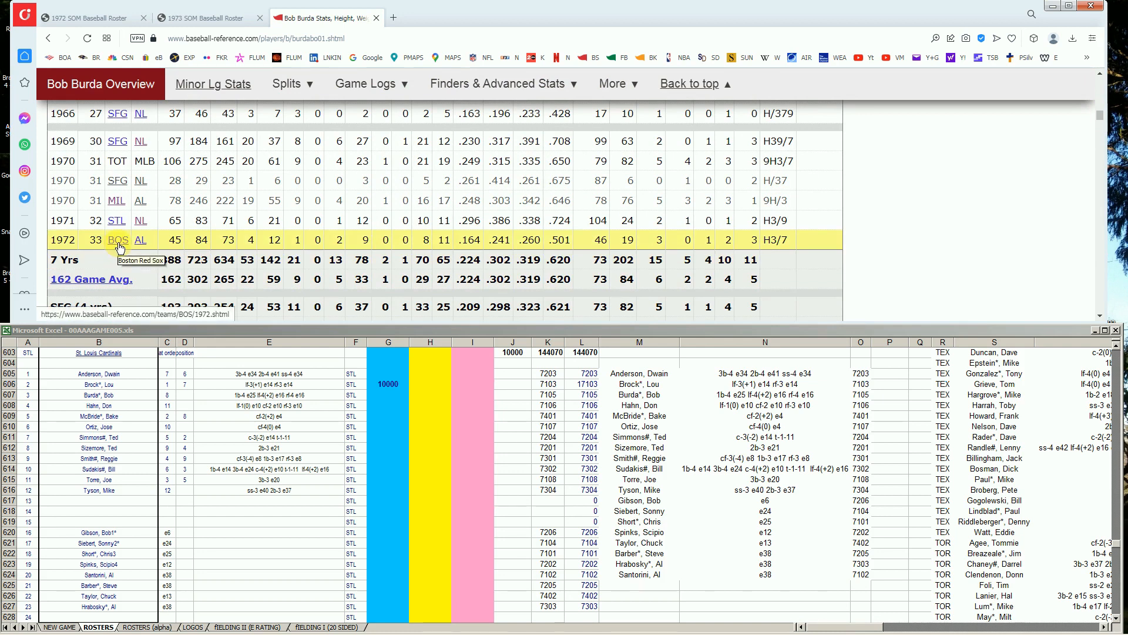
- Check the American League team rosters and the additional players list in the 1972 SOM Baseball Roster for Burda
left_click(109, 21)
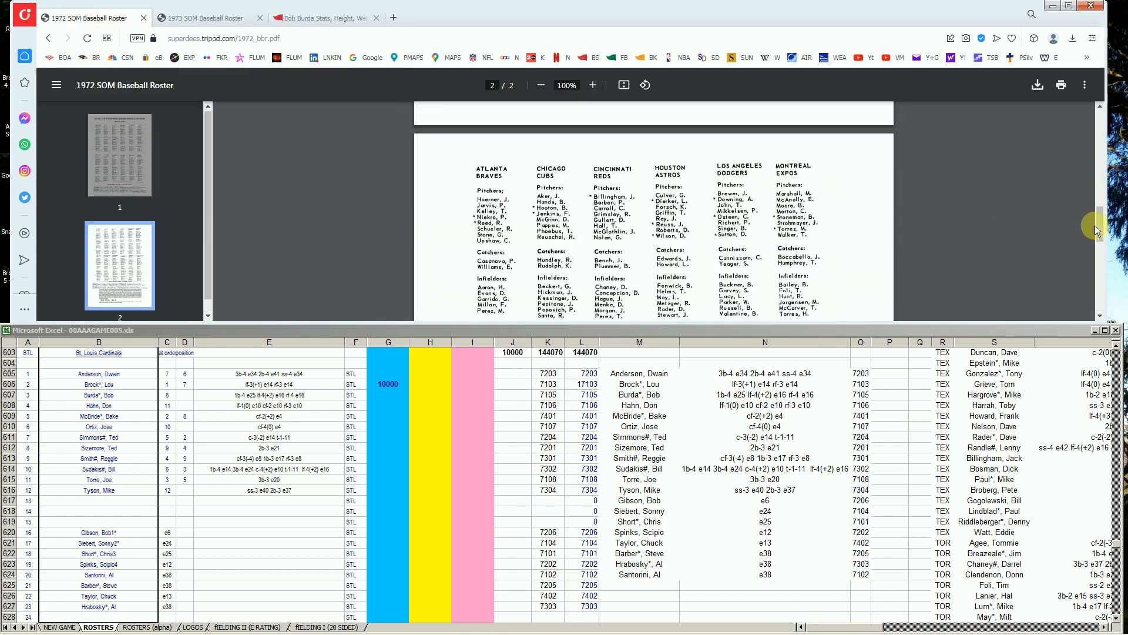
left_click_drag(1096, 230, 1099, 126)
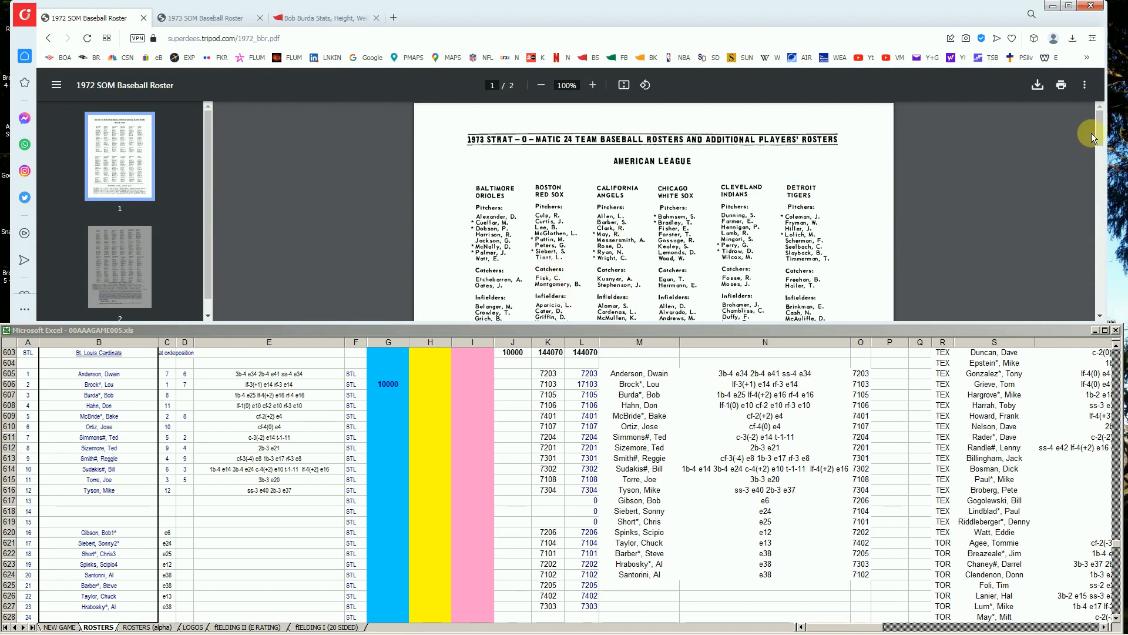
scroll(1098, 132, "down", 3)
scroll(1098, 147, "down", 5)
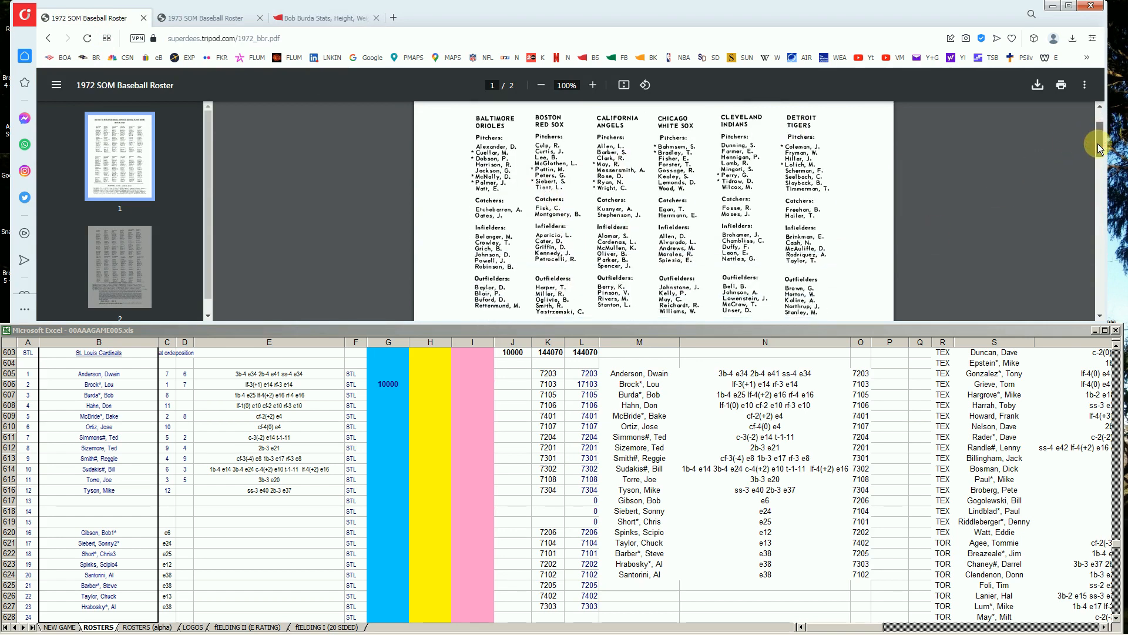
scroll(1091, 181, "down", 3)
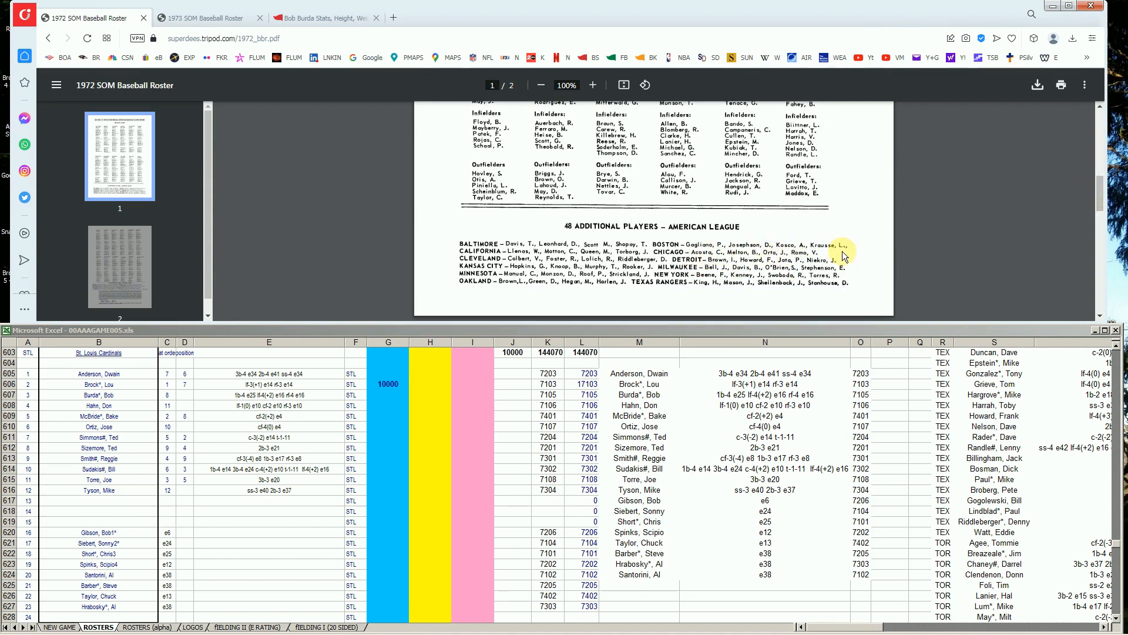
left_click(420, 401)
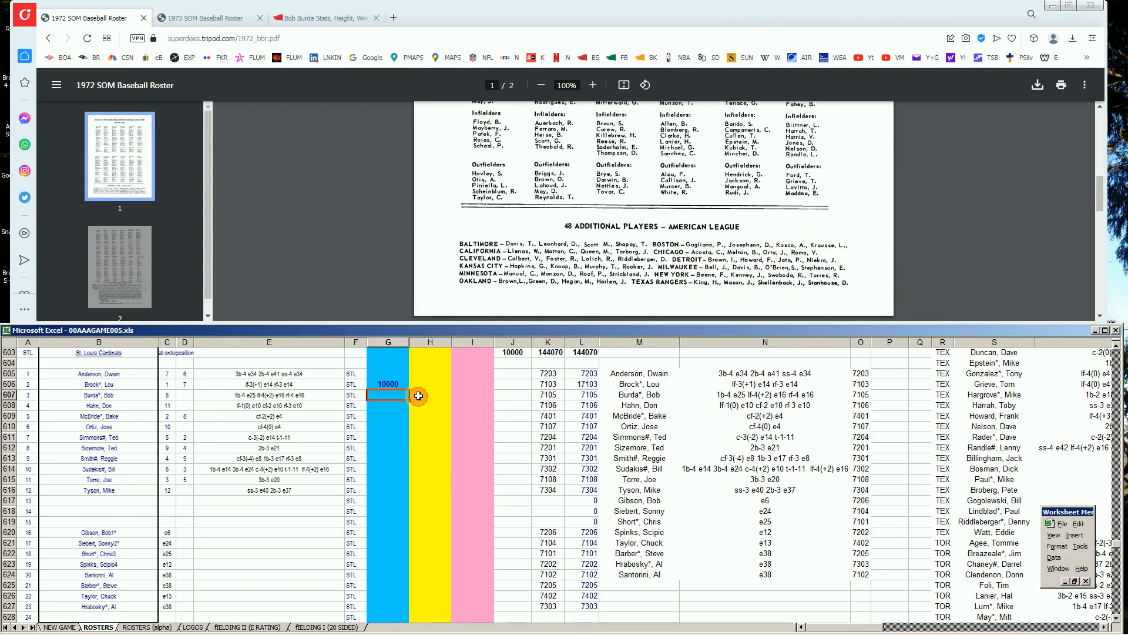
key("Right")
key("Right")
type("1")
key("Return")
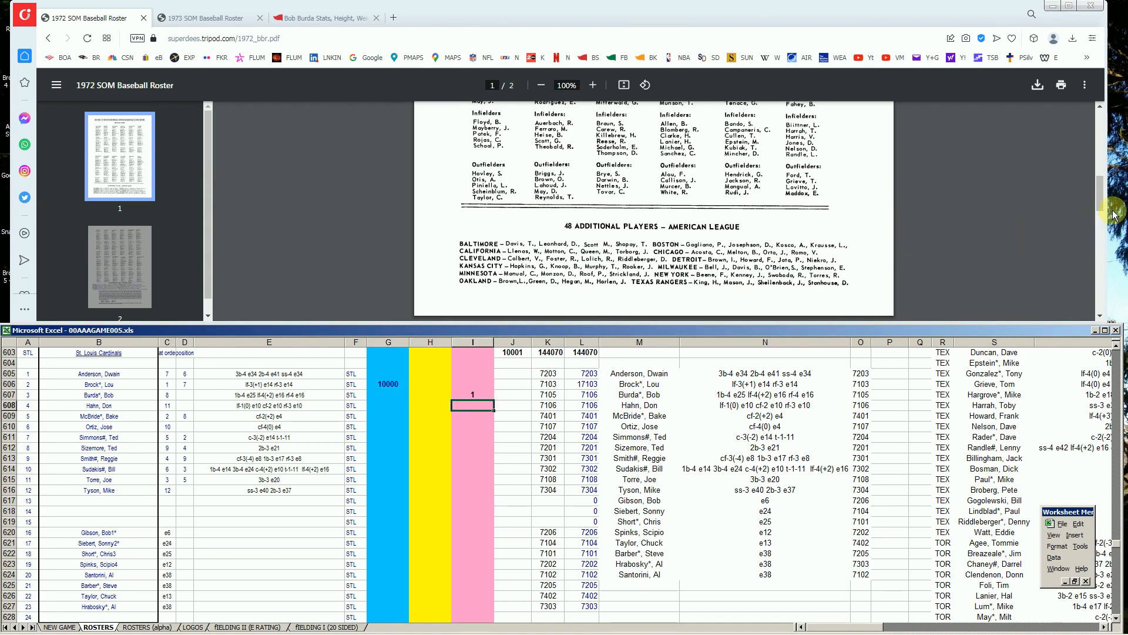
- Look up Don Hahn on Baseball Reference and examine his season-by-season batting lines through 1975
left_click_drag(1110, 199, 994, 183)
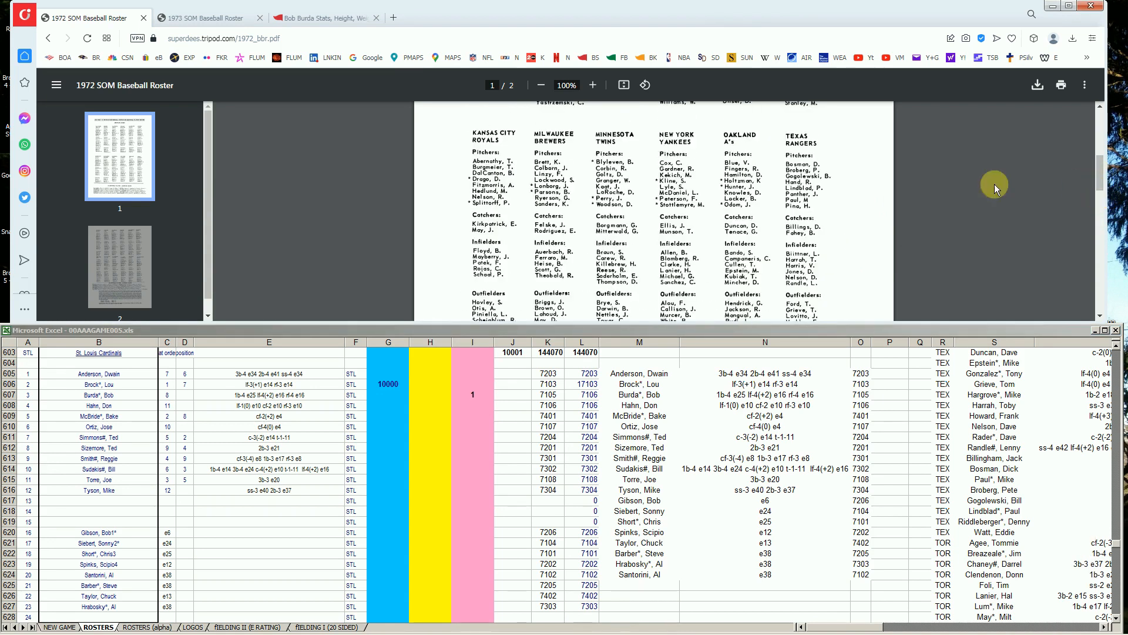
left_click(323, 19)
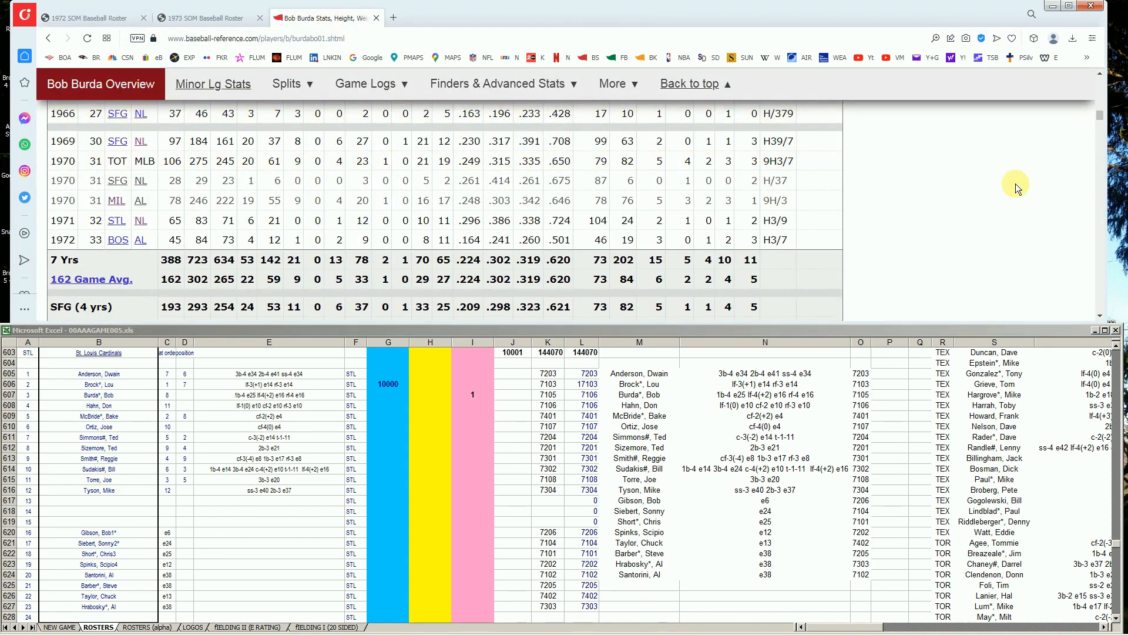
left_click_drag(1100, 116, 1098, 79)
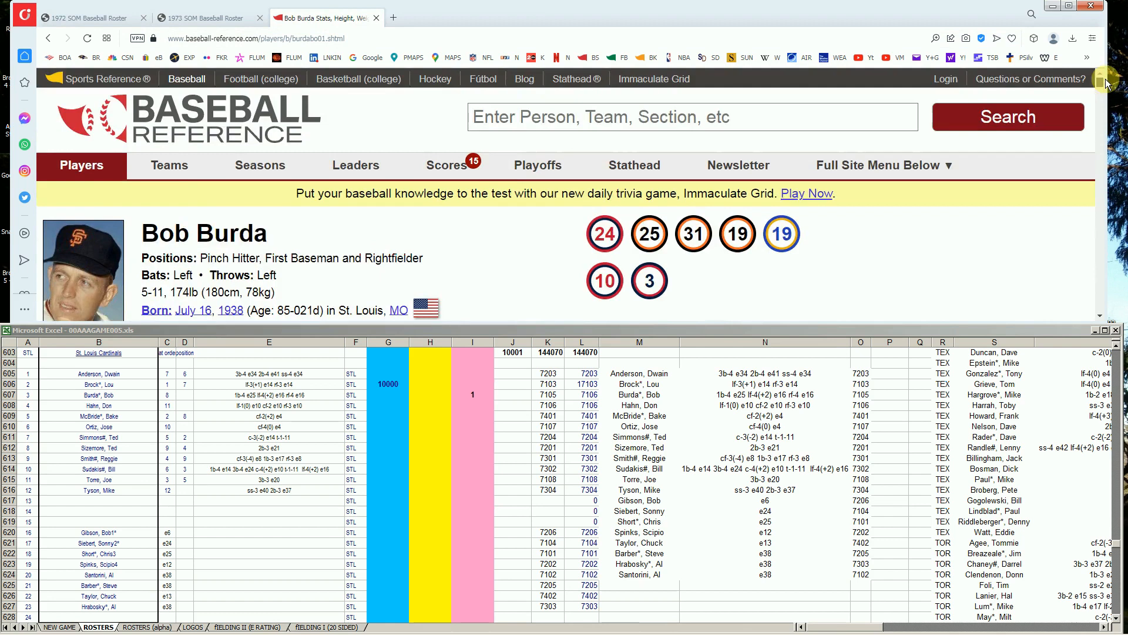
left_click(626, 117)
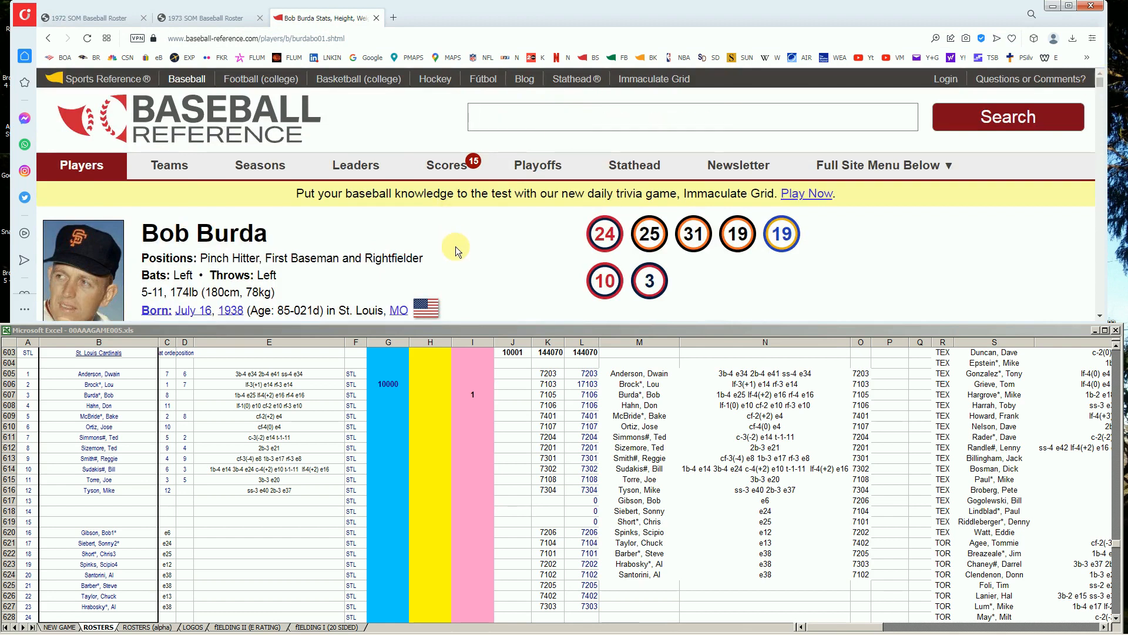
type("do")
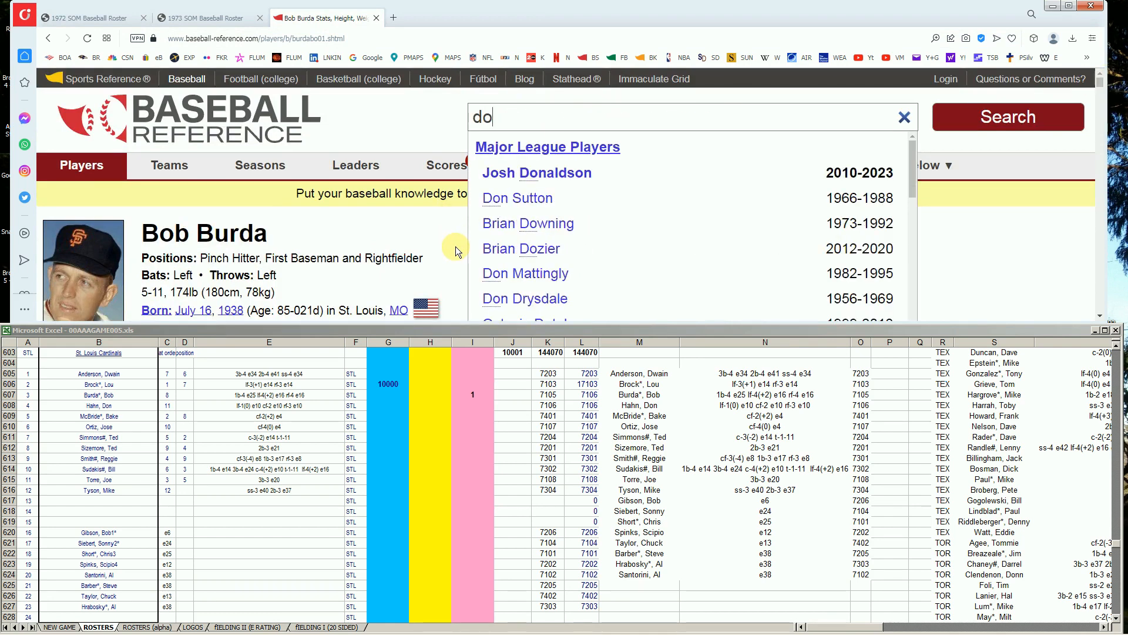
type("n hahn")
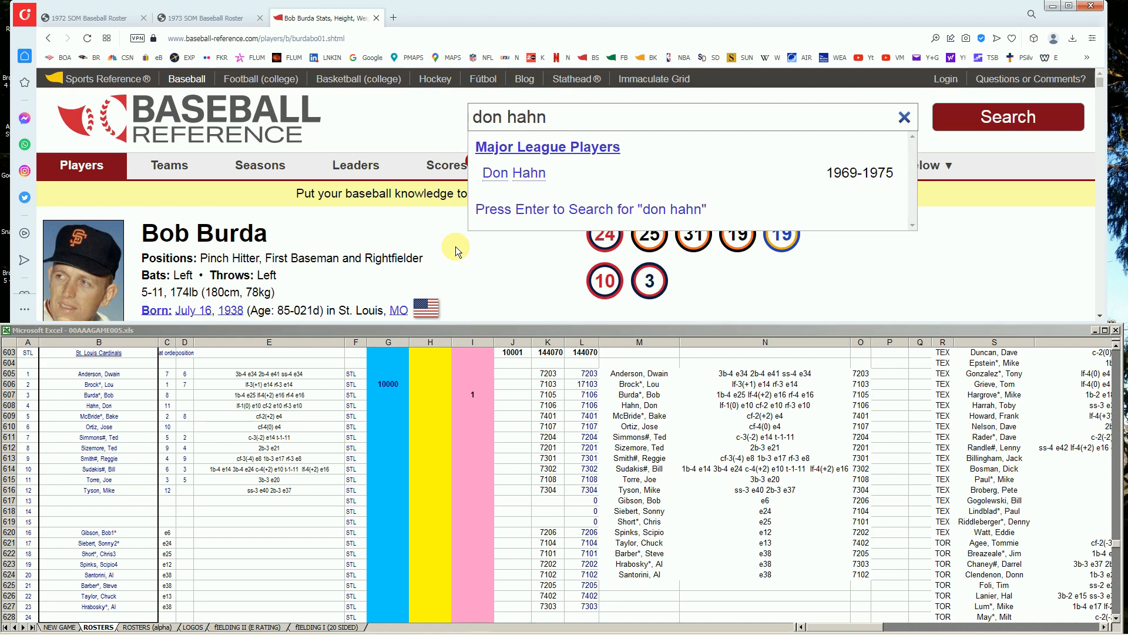
left_click(519, 173)
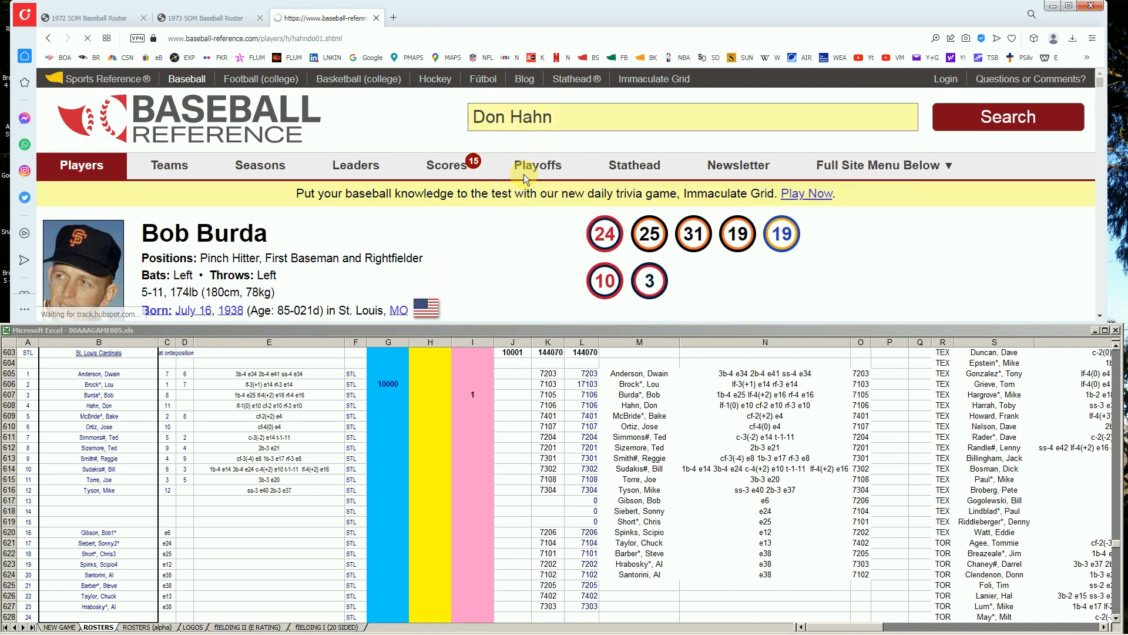
scroll(901, 274, "down", 5)
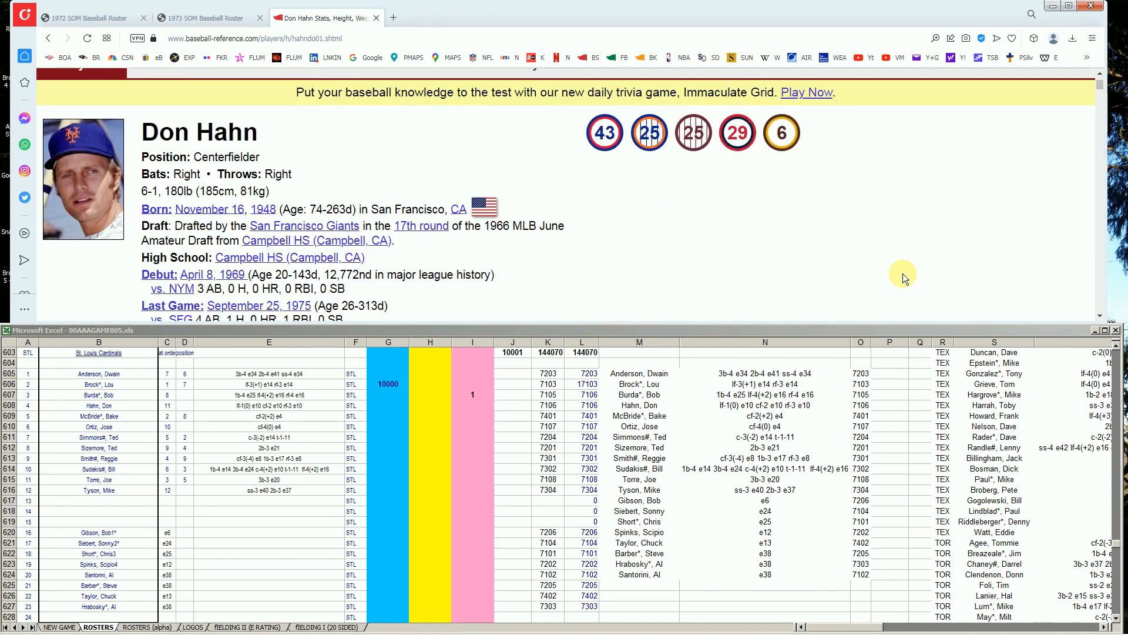
scroll(902, 273, "down", 5)
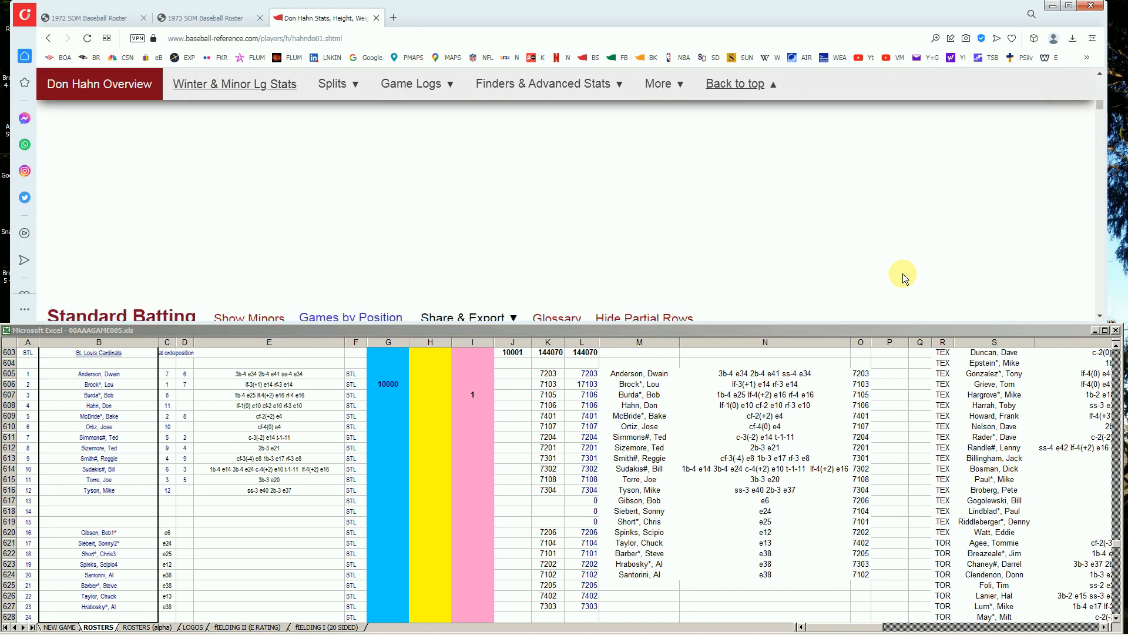
scroll(903, 273, "down", 1)
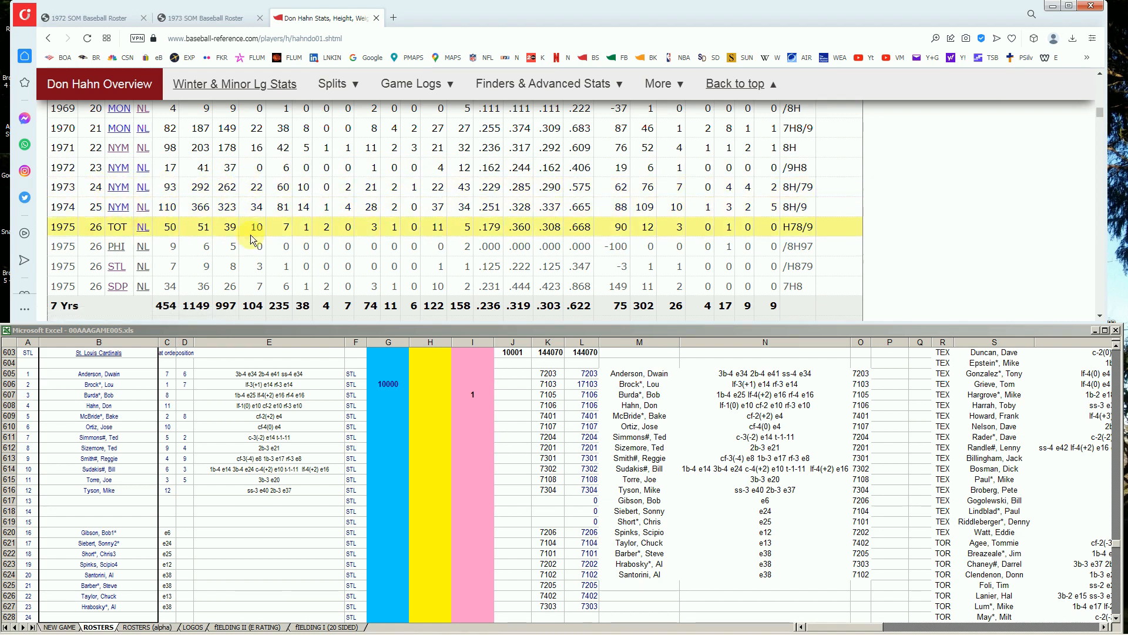
left_click(417, 429)
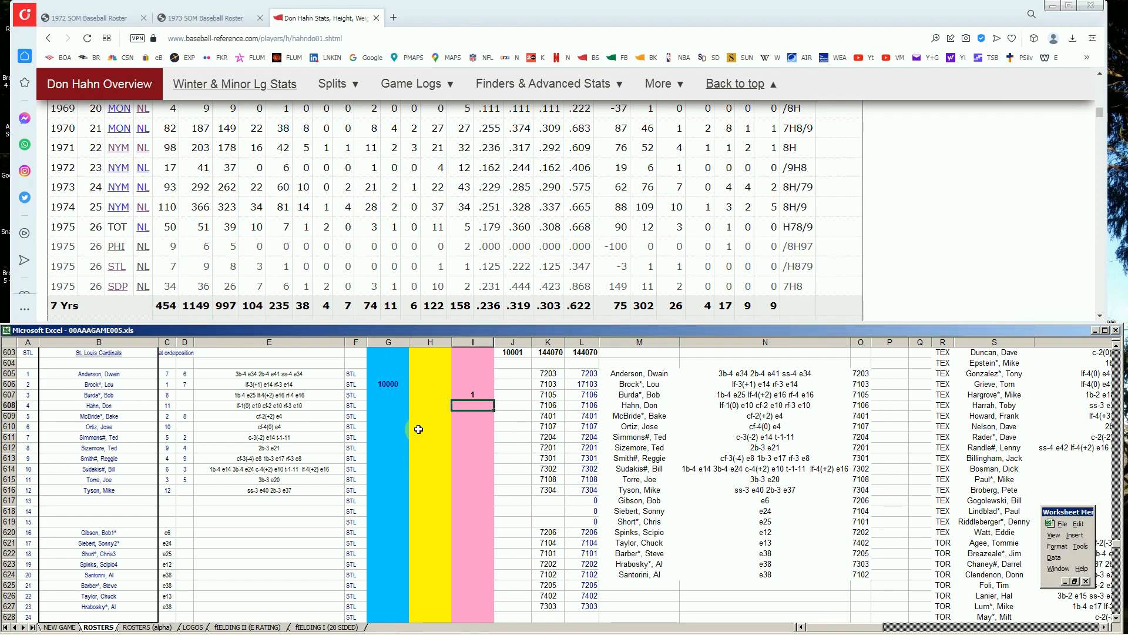
type("1")
key("Return")
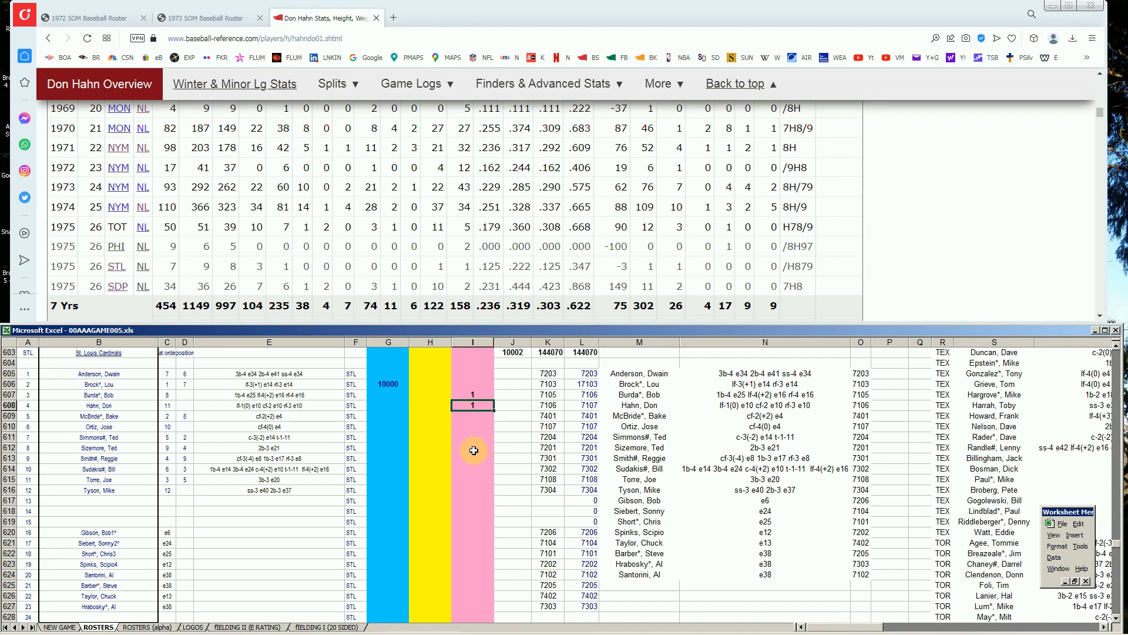
- Look up the Jose Ortiz who played 1969-1971 on Baseball Reference and examine his Standard Batting table
left_click_drag(1098, 113, 1099, 83)
left_click(857, 115)
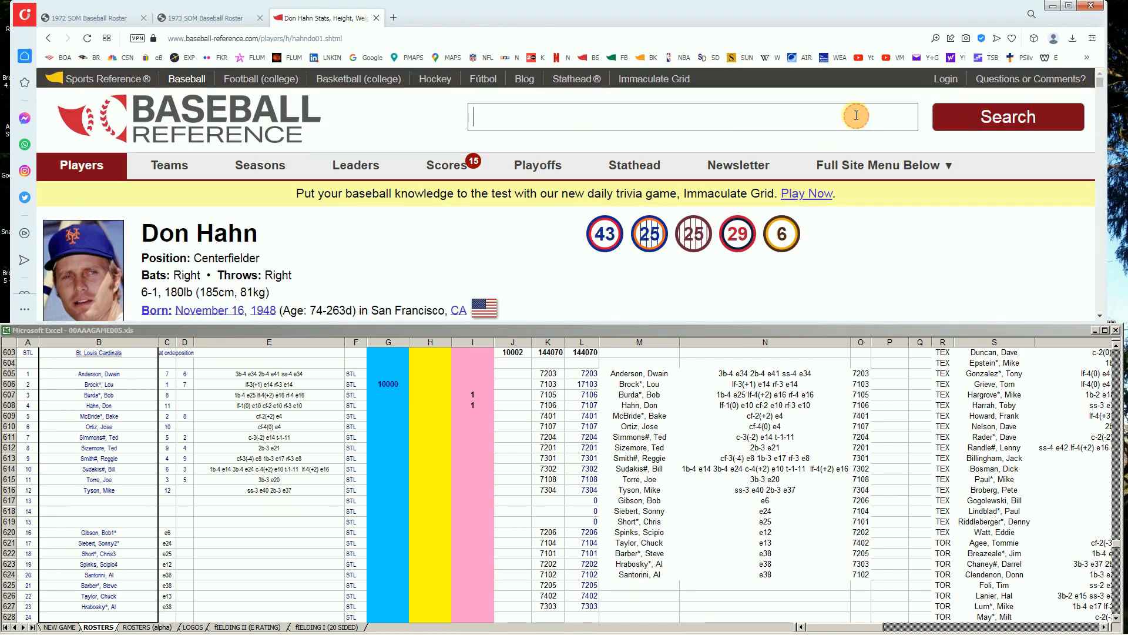
type("jose ort")
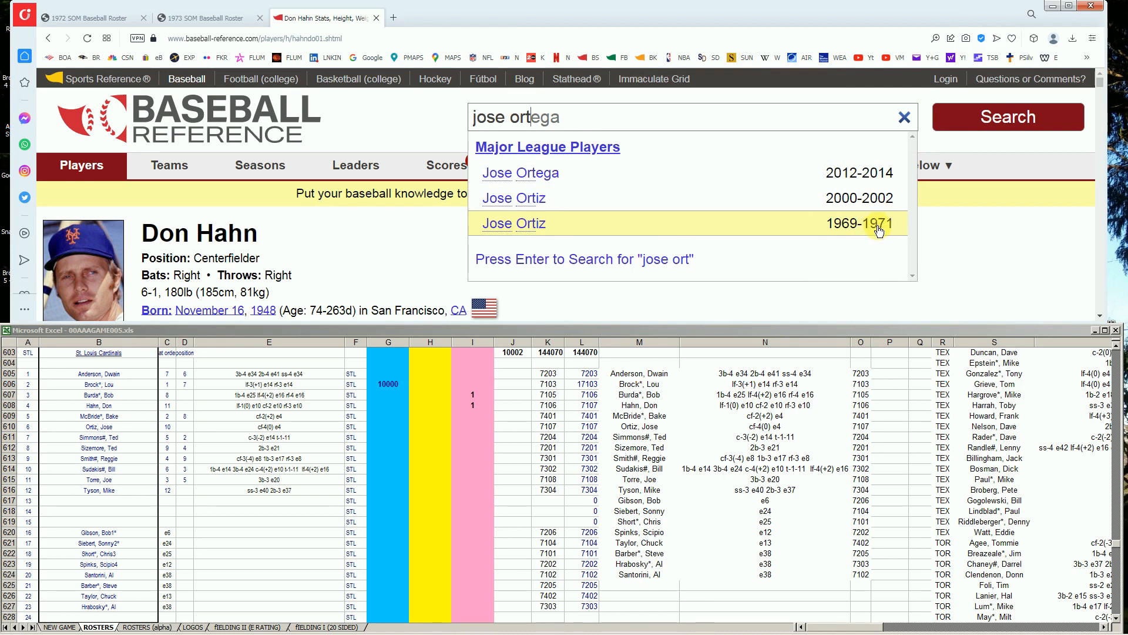
left_click(531, 227)
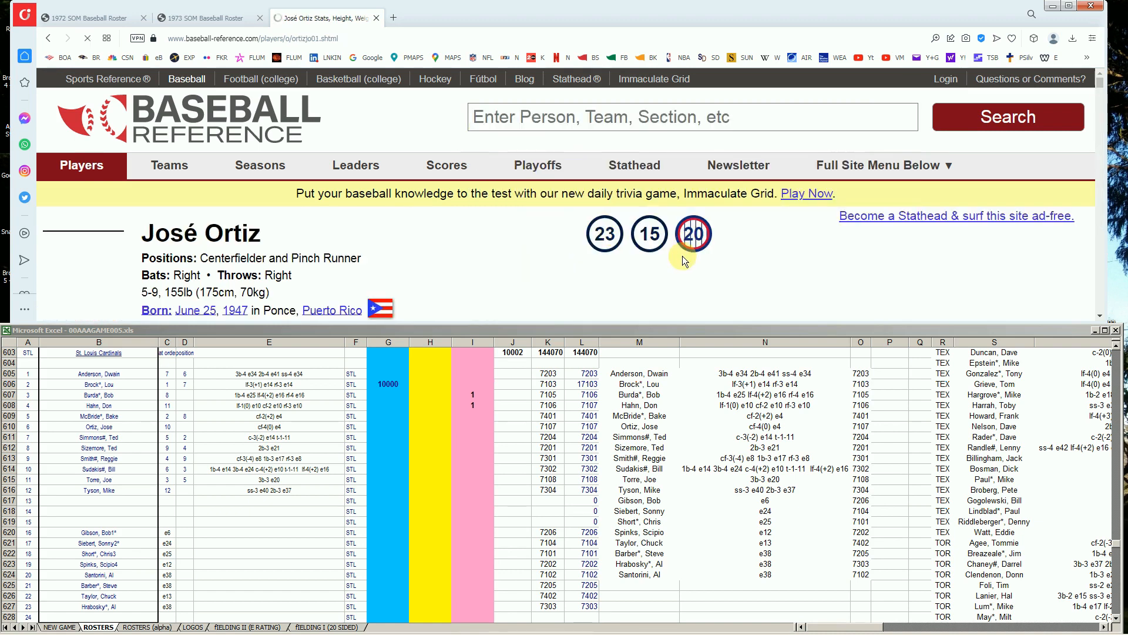
scroll(682, 271, "down", 3)
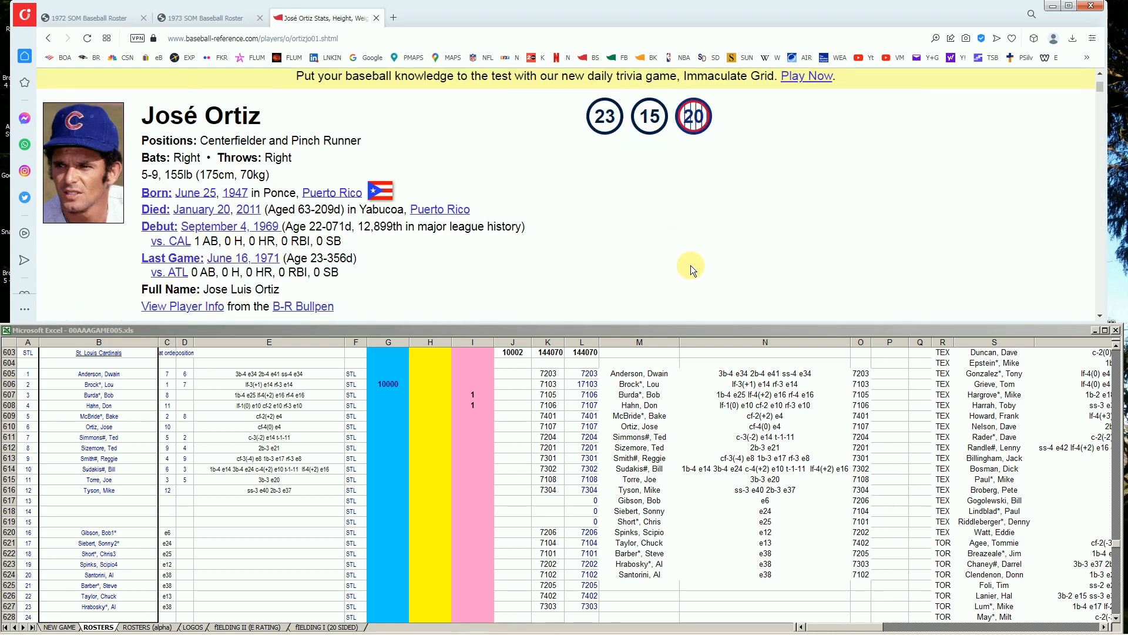
scroll(690, 266, "down", 3)
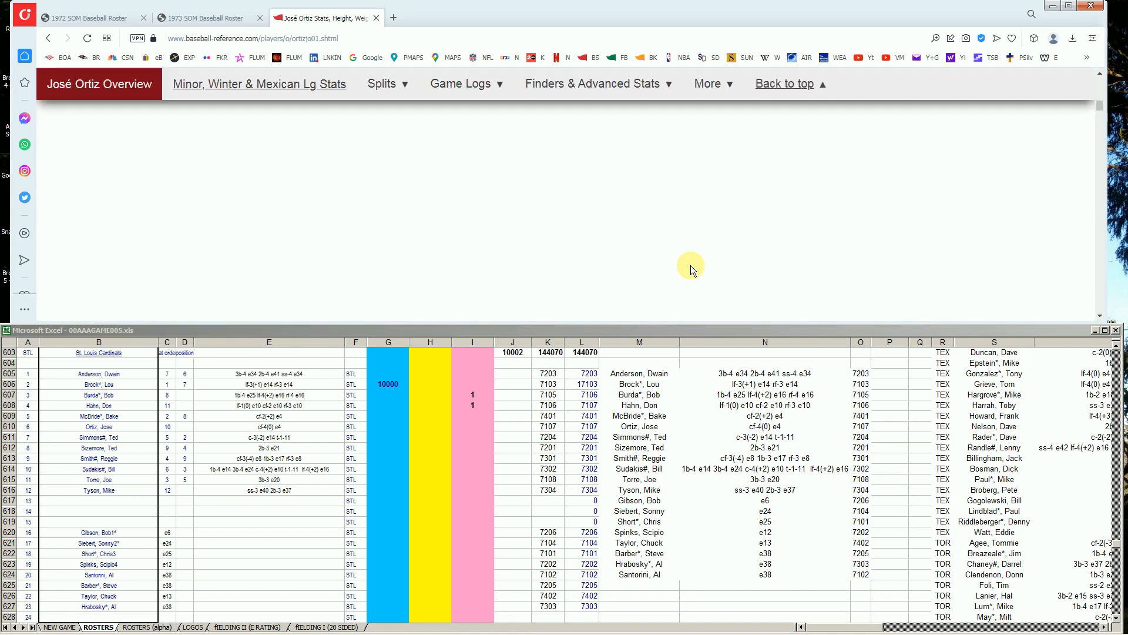
scroll(690, 266, "down", 2)
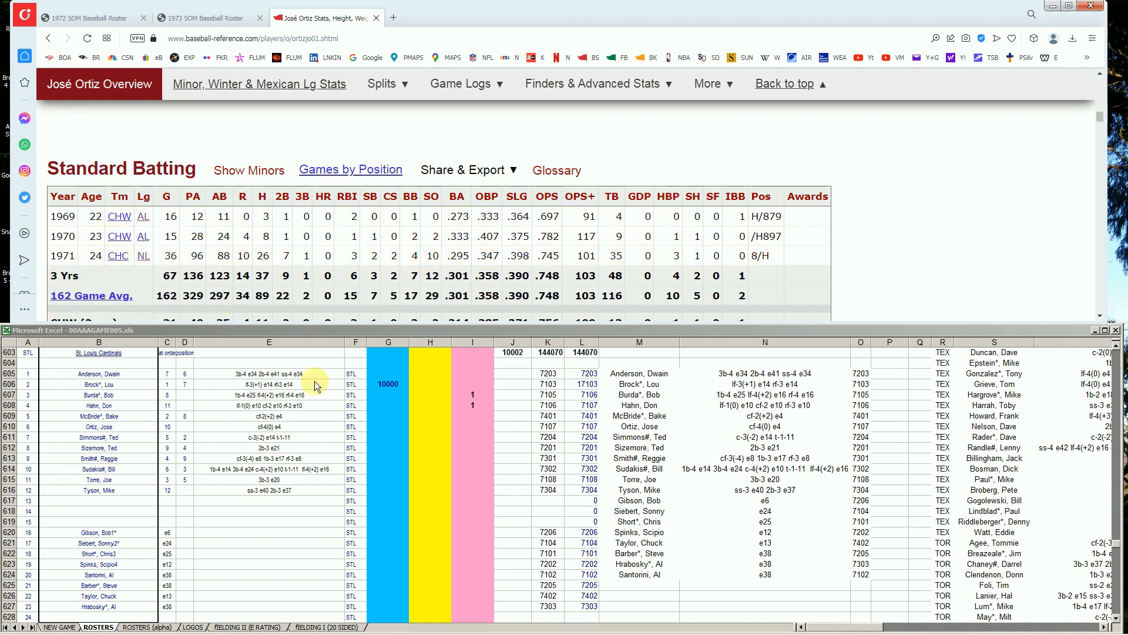
left_click(410, 404)
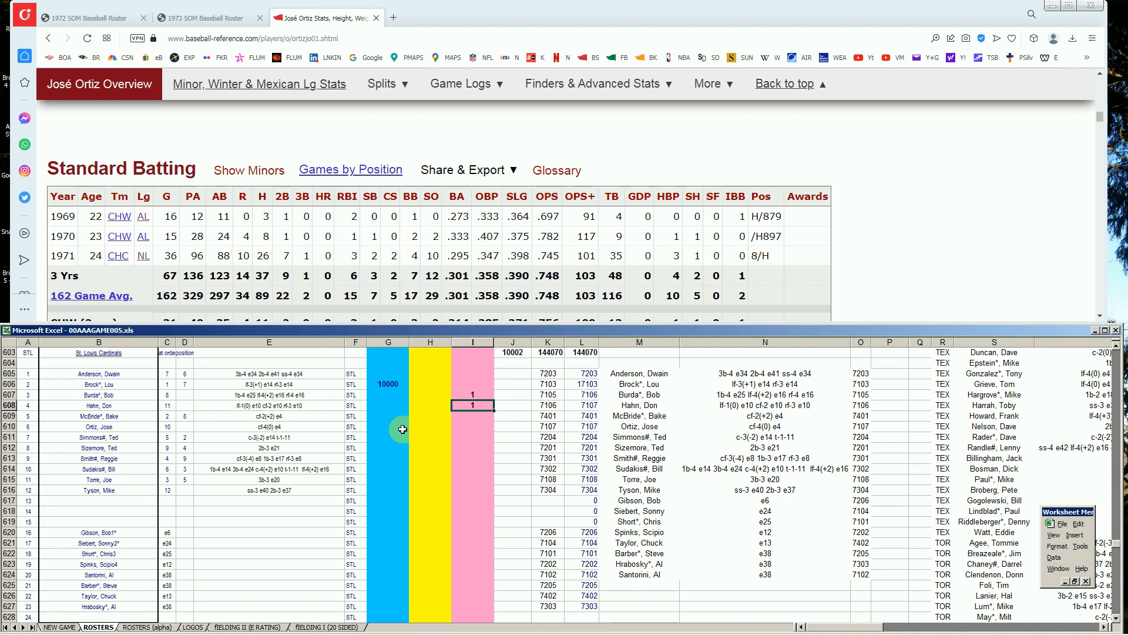
key("Return")
key("Down")
type("1")
key("Up")
key("Down")
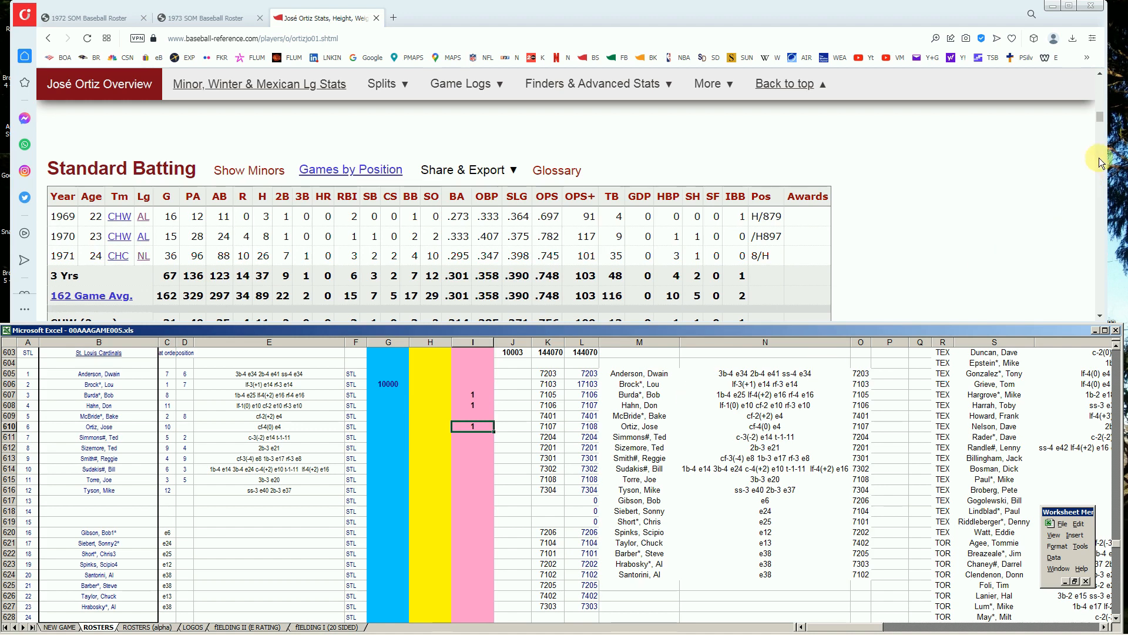
- Look up Joe Torre's player page on Baseball Reference and examine his season-by-season batting lines through 1977
left_click_drag(1097, 122, 1100, 76)
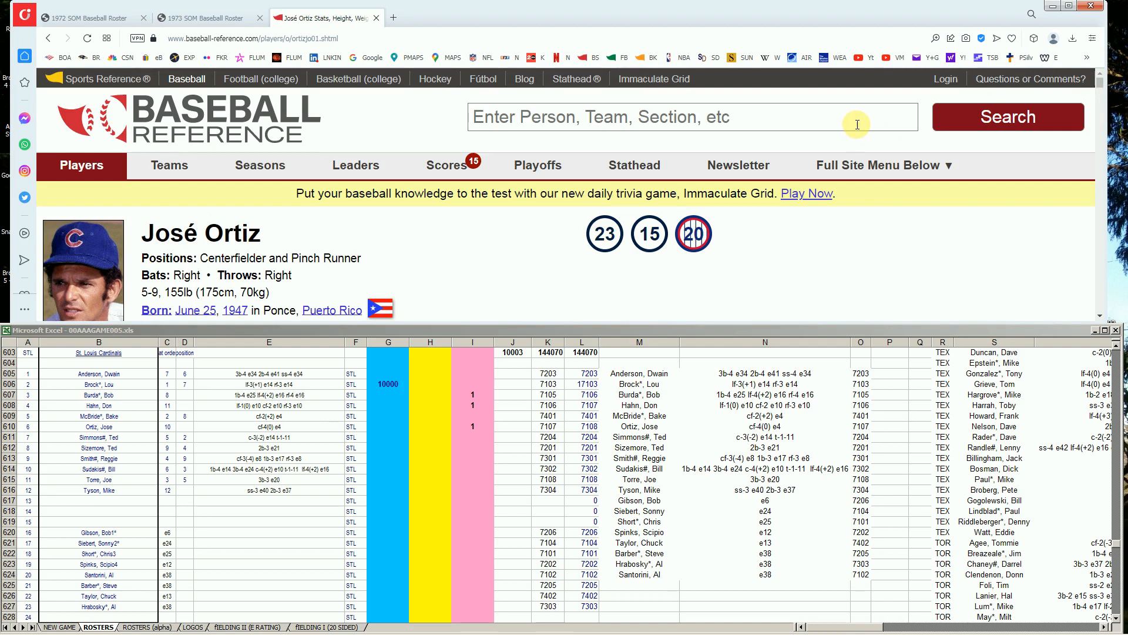
left_click(862, 122)
type("joe ")
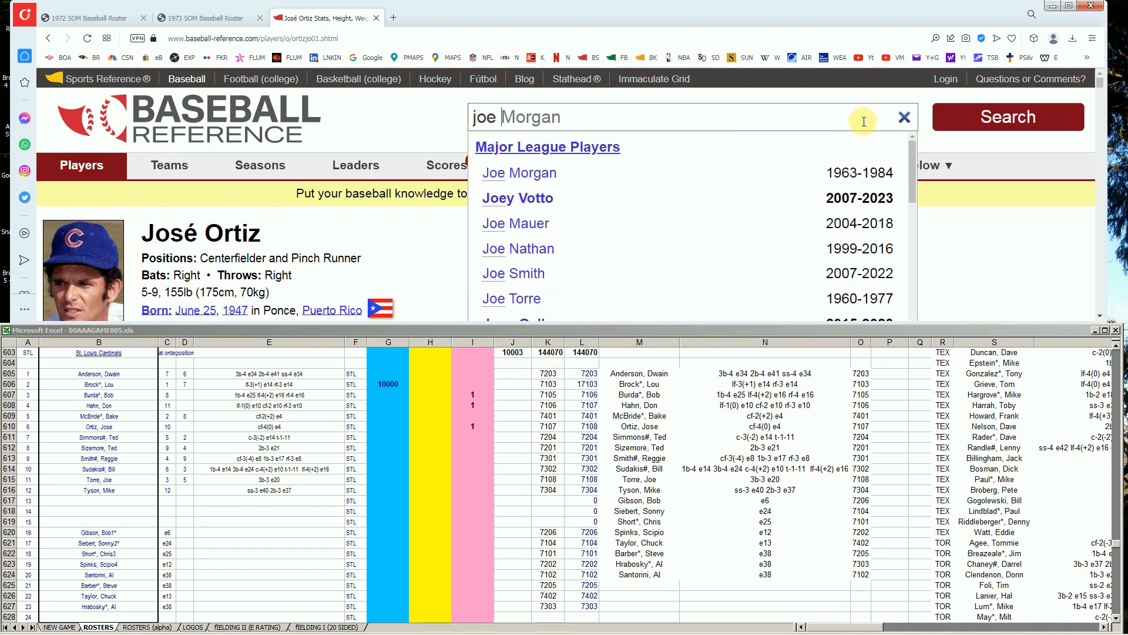
type("torr")
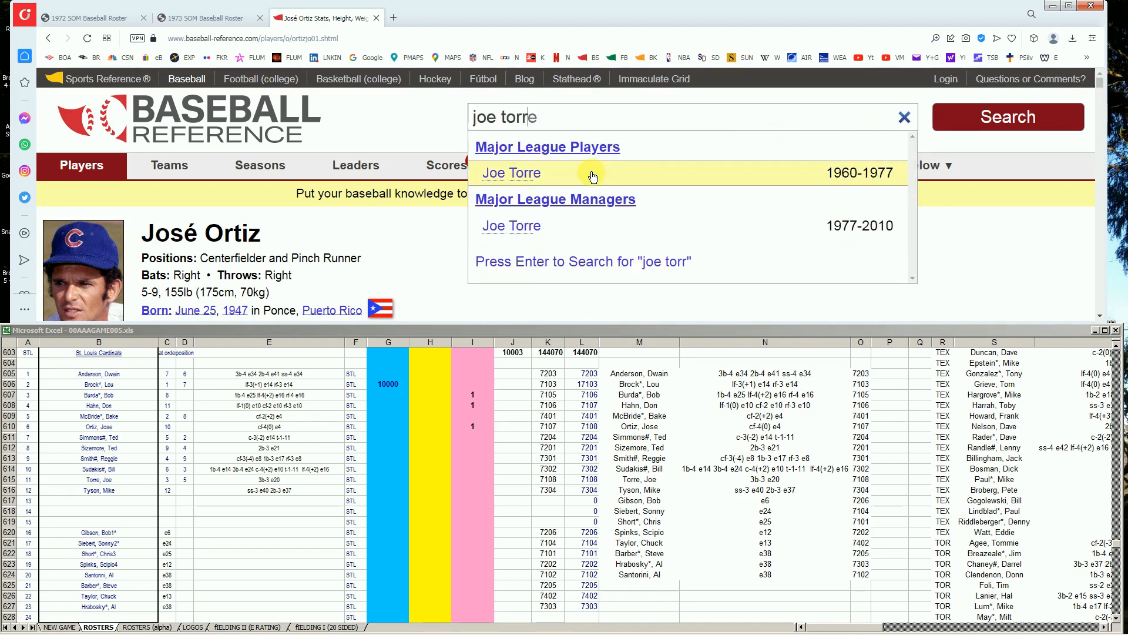
left_click(519, 172)
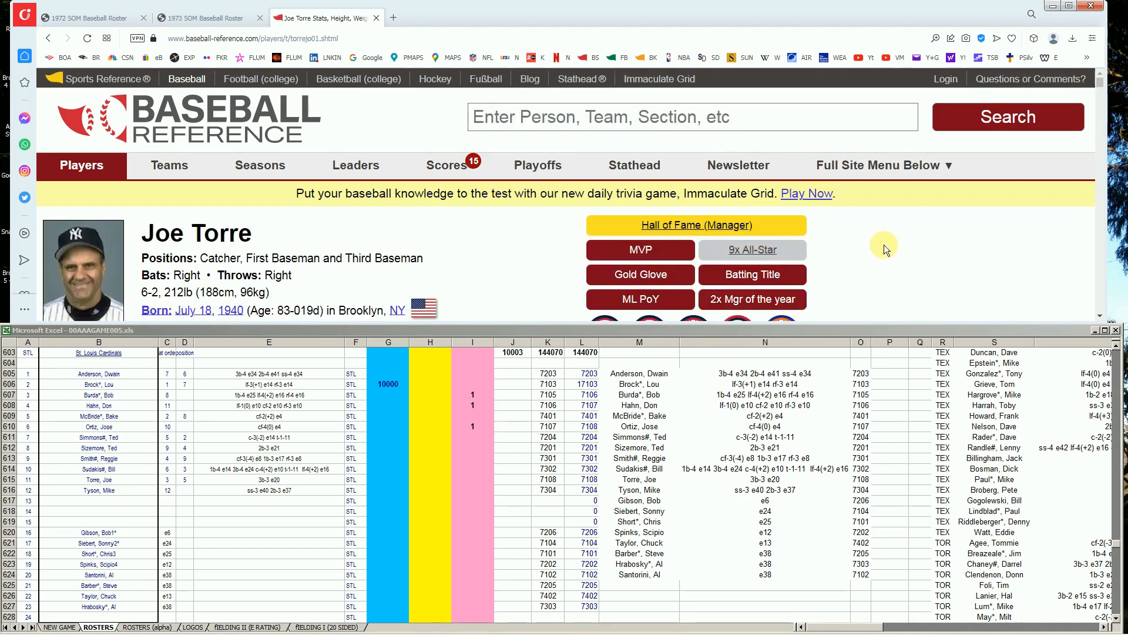
scroll(933, 214, "down", 4)
scroll(934, 214, "down", 7)
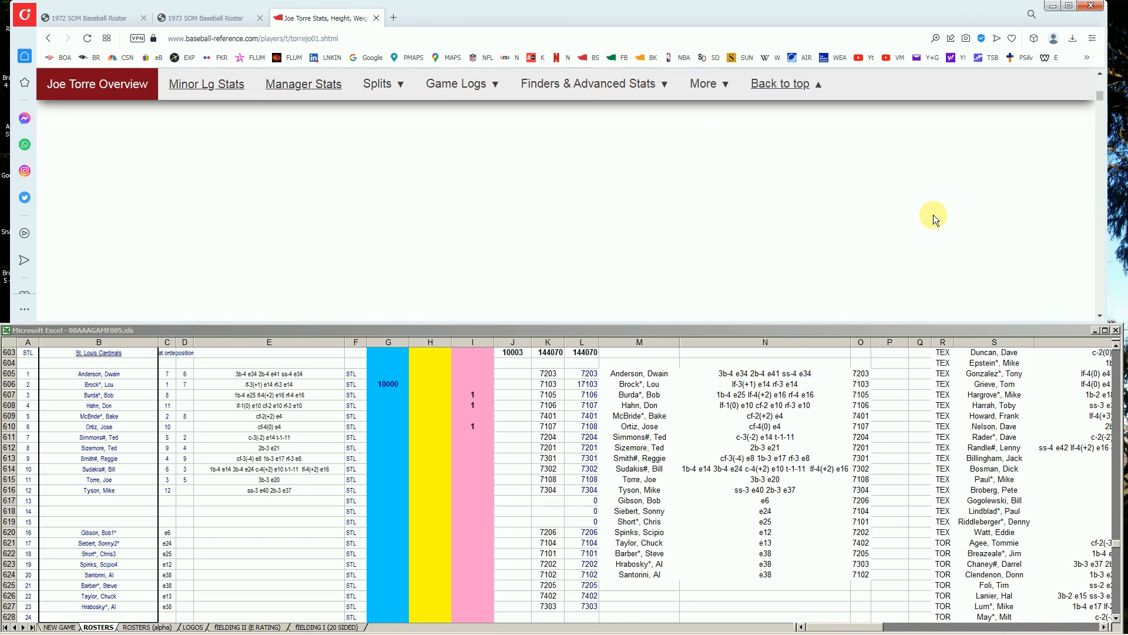
scroll(933, 214, "down", 4)
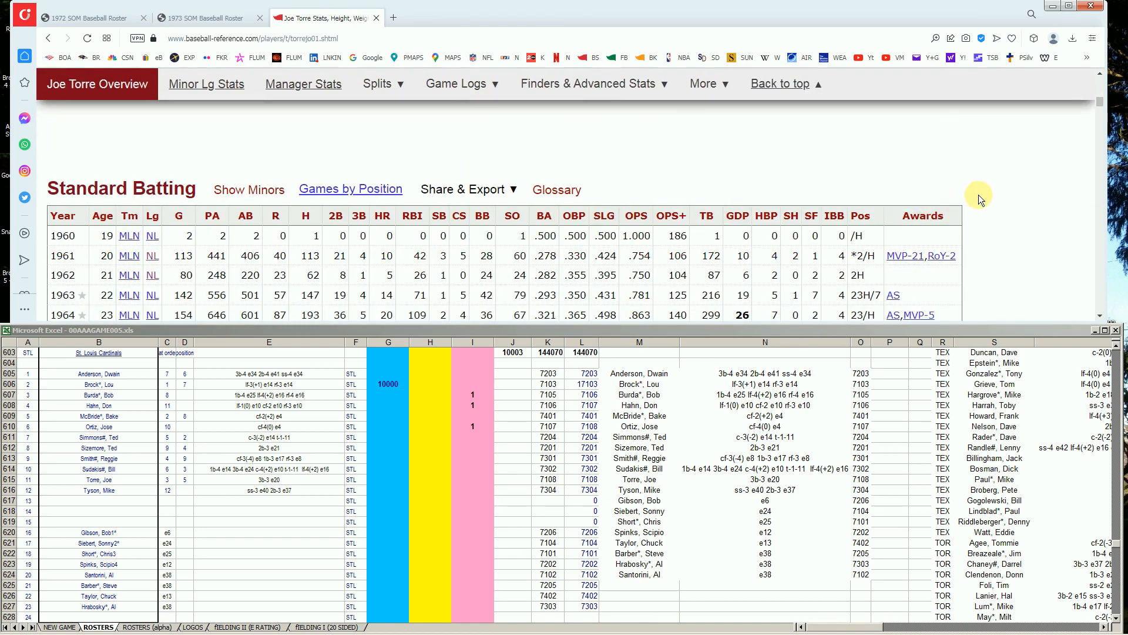
scroll(979, 195, "down", 3)
scroll(979, 195, "down", 1)
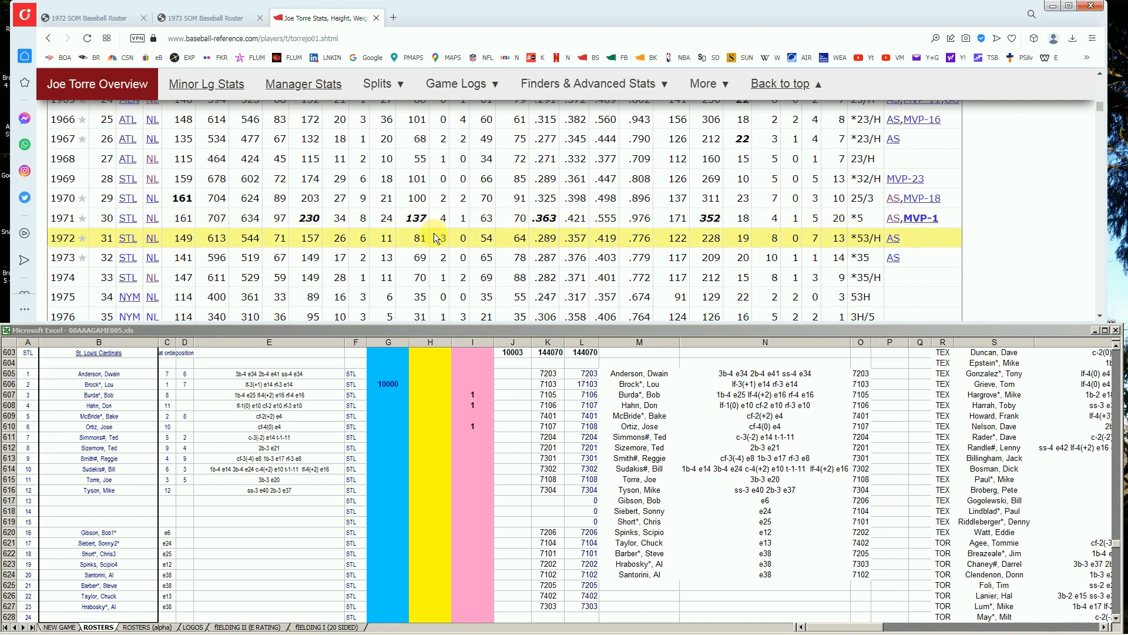
scroll(270, 232, "down", 1)
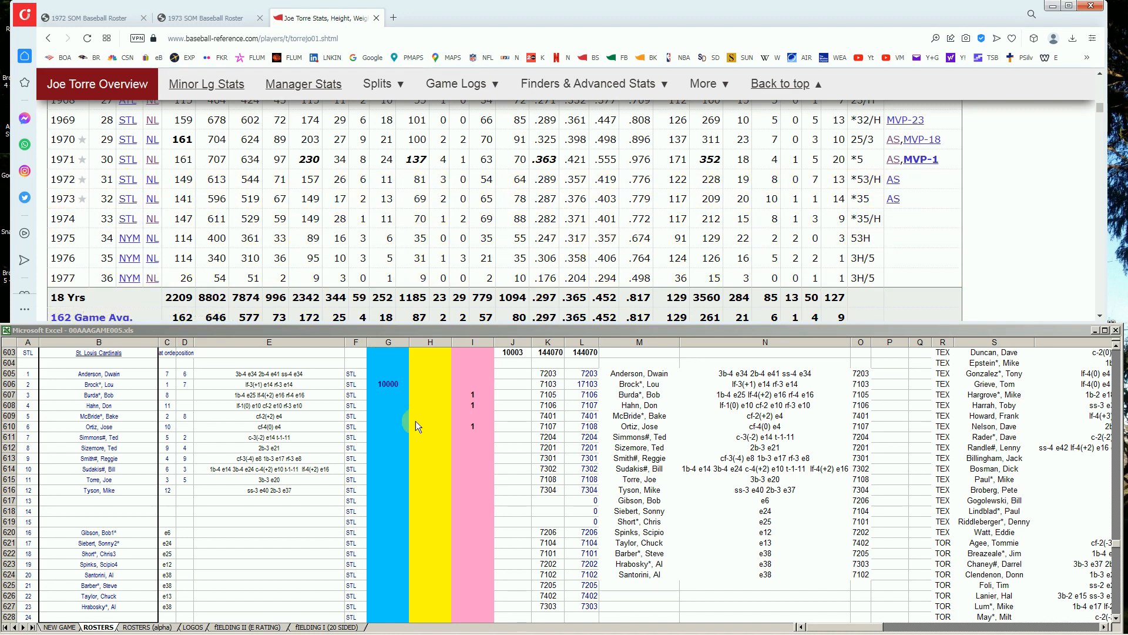
- In the Excel roster, enter 10000 in the blue column of Joe Torre's row
left_click(394, 436)
left_click(377, 438)
left_click(379, 478)
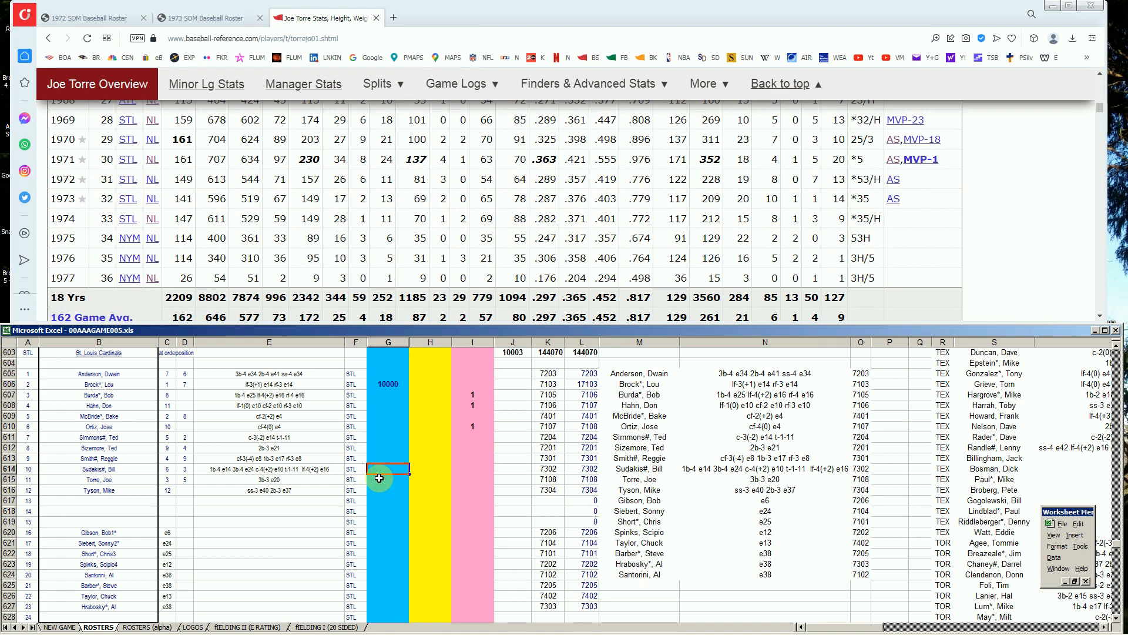
type("10000")
key("Return")
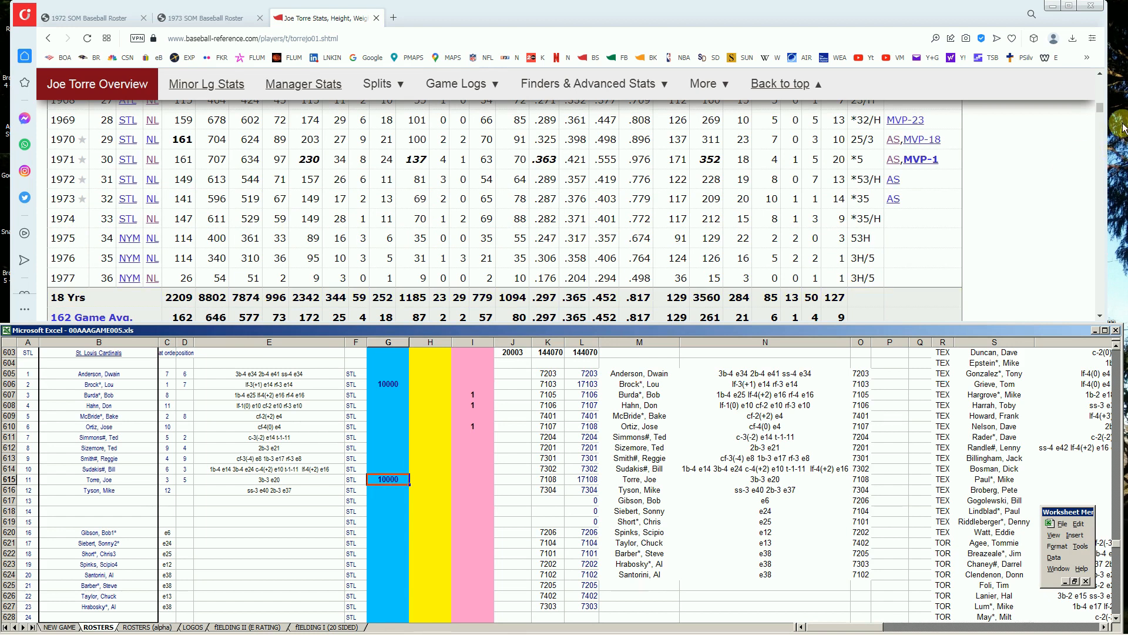
- Look up Sonny Siebert on Baseball Reference and examine his season-by-season pitching lines from 1964 to 1975
left_click(1100, 109)
left_click_drag(1099, 108, 1101, 76)
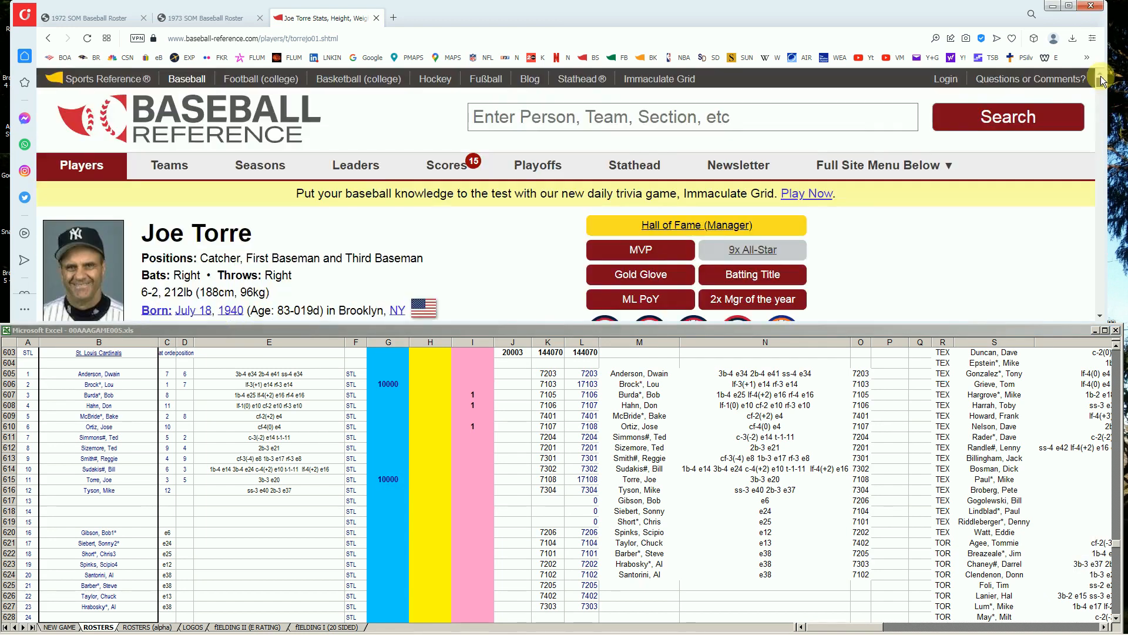
left_click(859, 116)
type("sonny s")
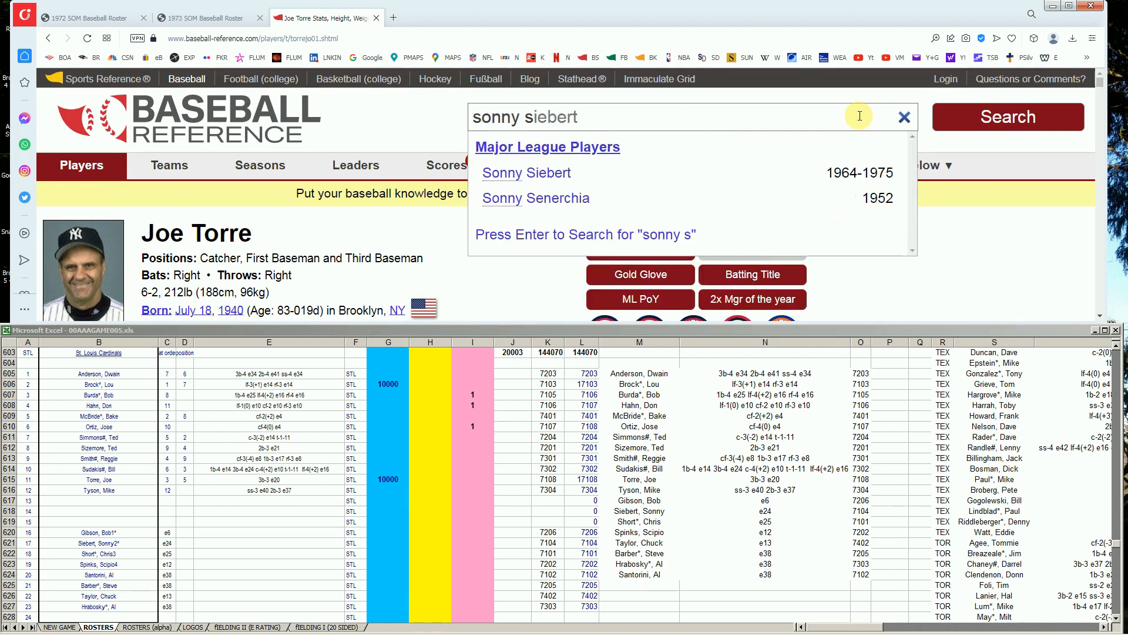
left_click(554, 174)
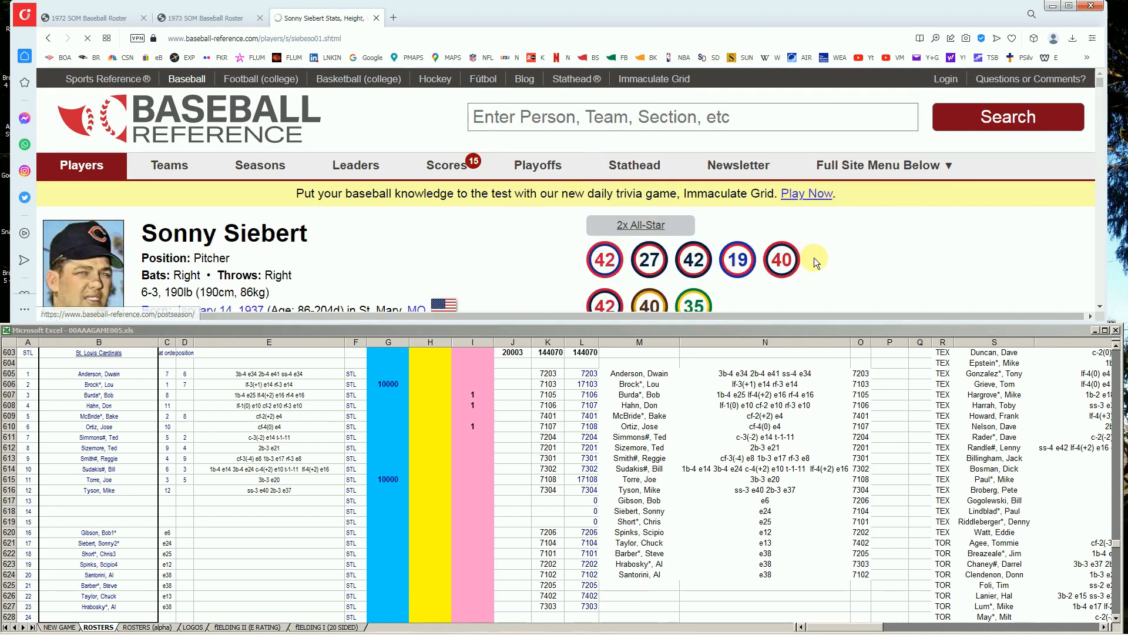
scroll(901, 248, "down", 5)
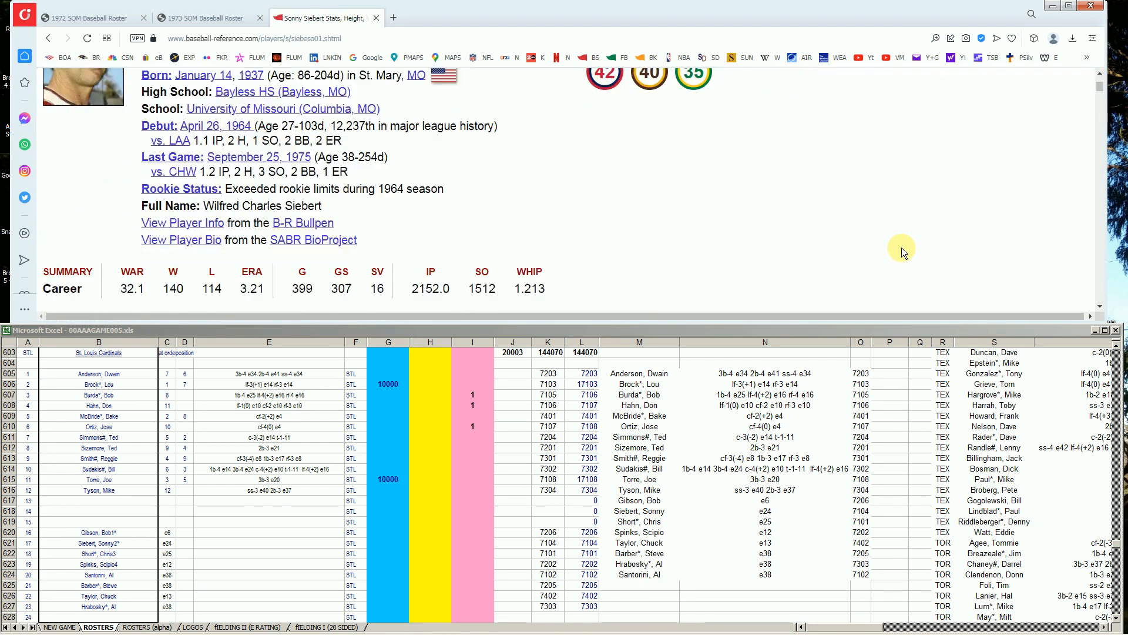
scroll(901, 248, "down", 5)
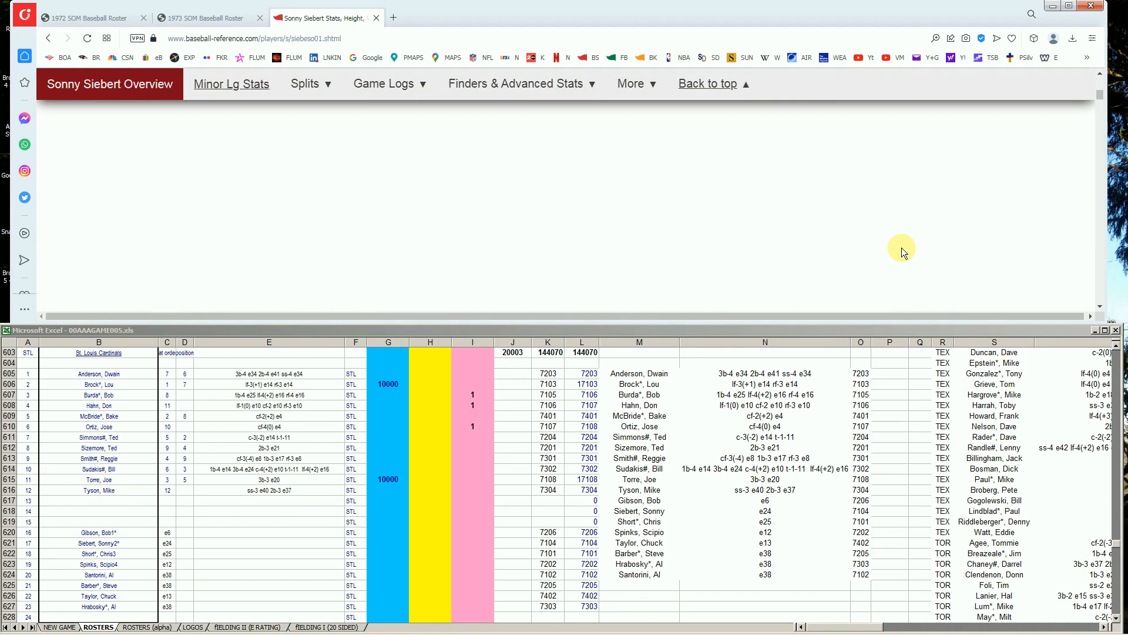
scroll(901, 248, "down", 5)
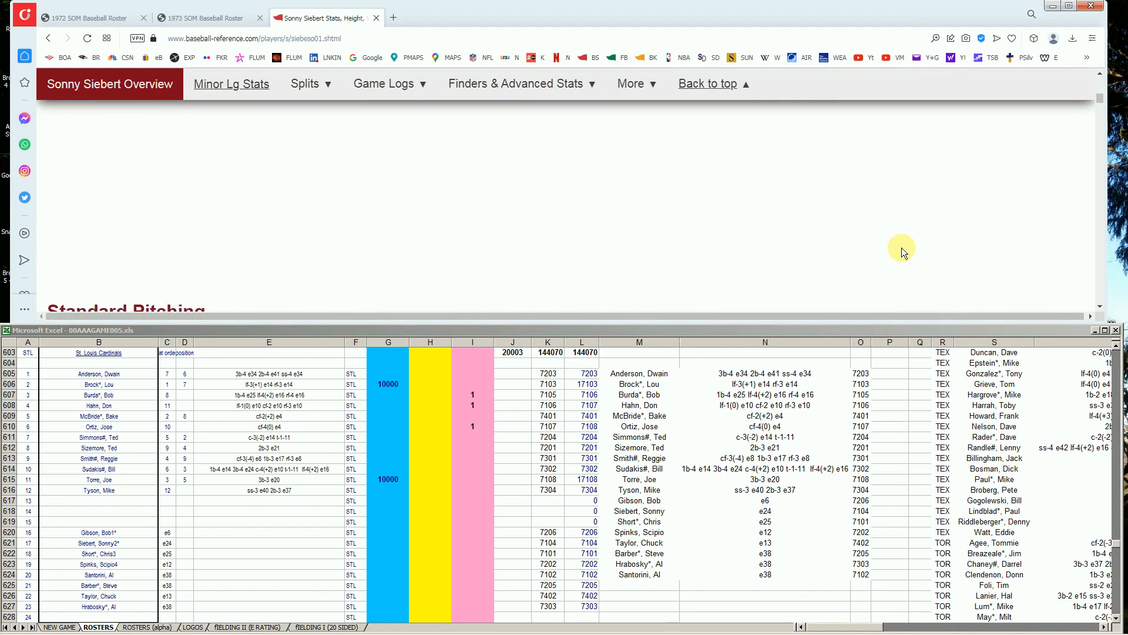
scroll(440, 253, "down", 1)
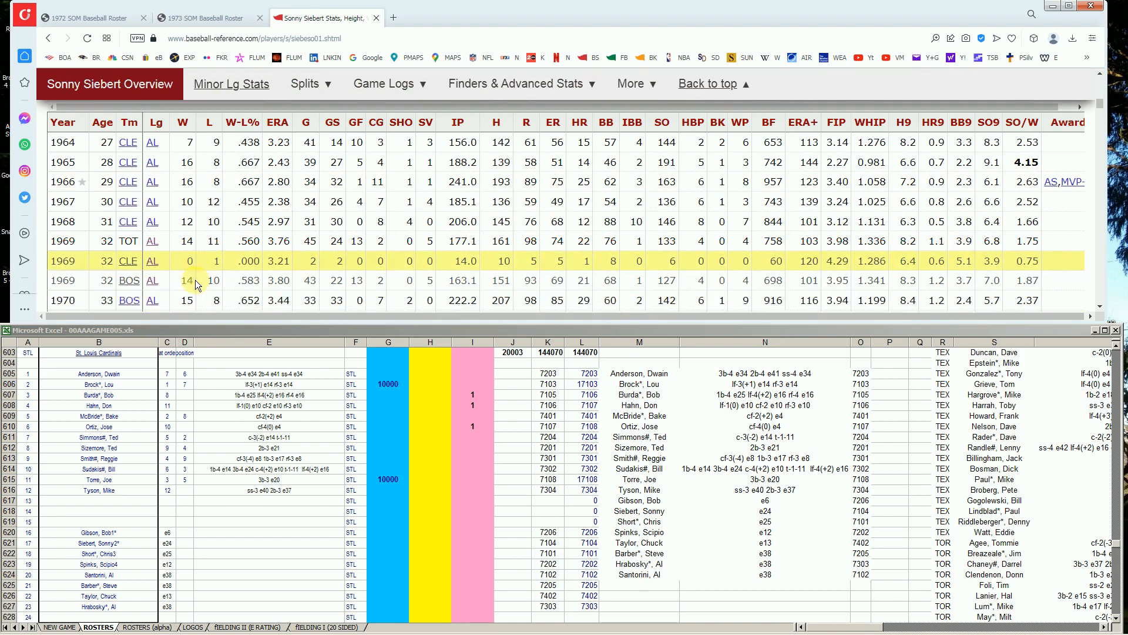
scroll(195, 280, "down", 2)
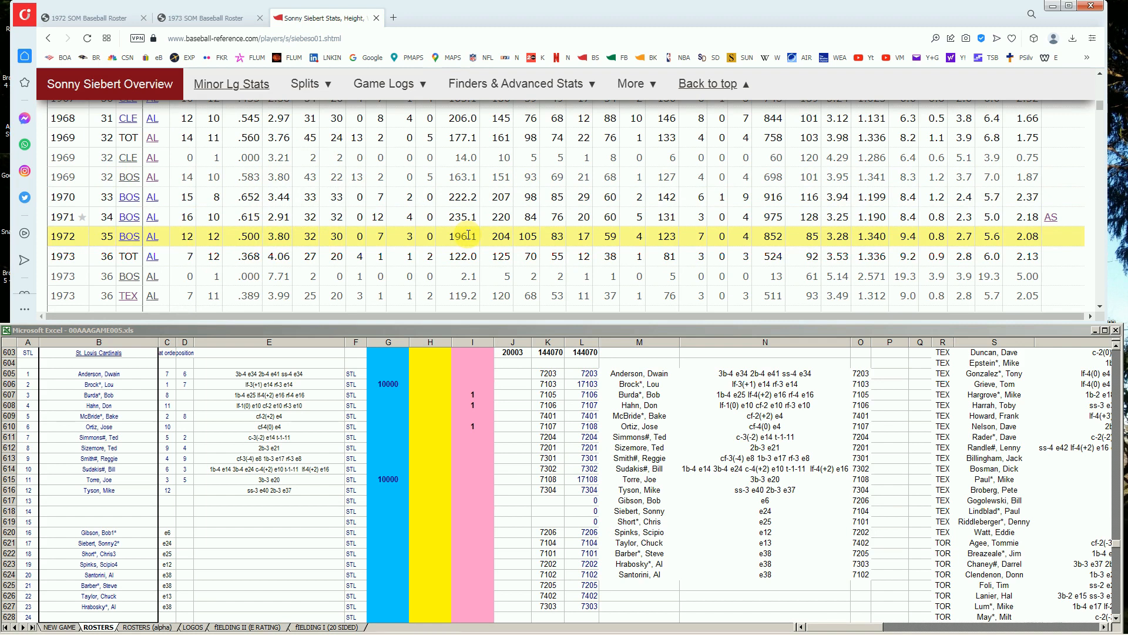
scroll(468, 235, "down", 1)
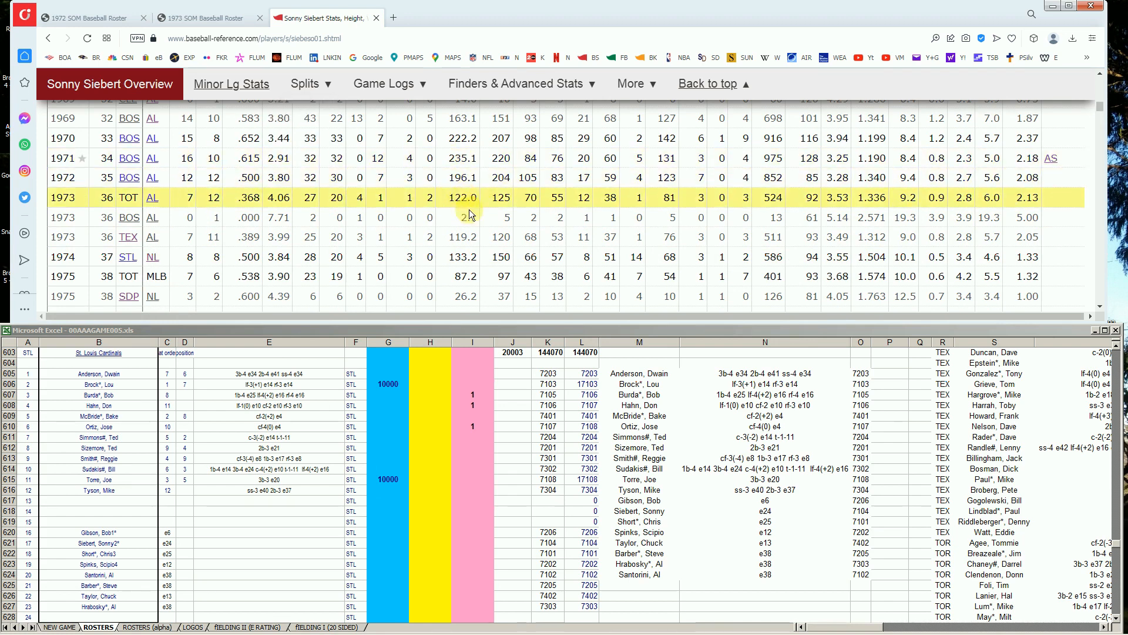
- In the Excel roster, enter 10000 in the blue column of Sonny Siebert's row
left_click(390, 537)
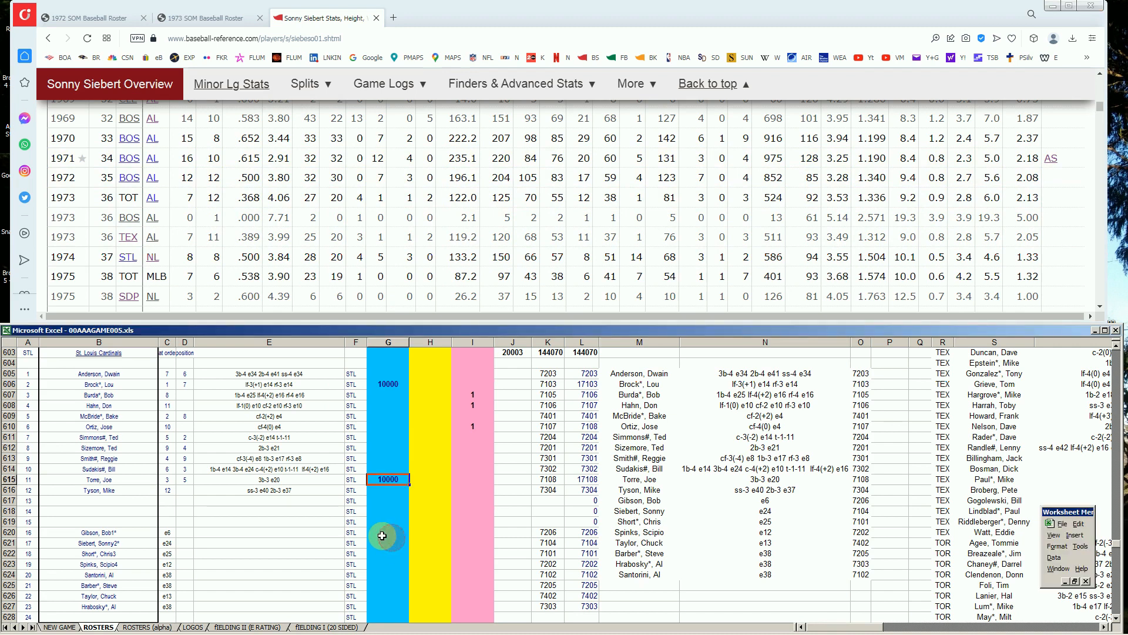
left_click(377, 532)
key("Down")
type("10000")
key("Return")
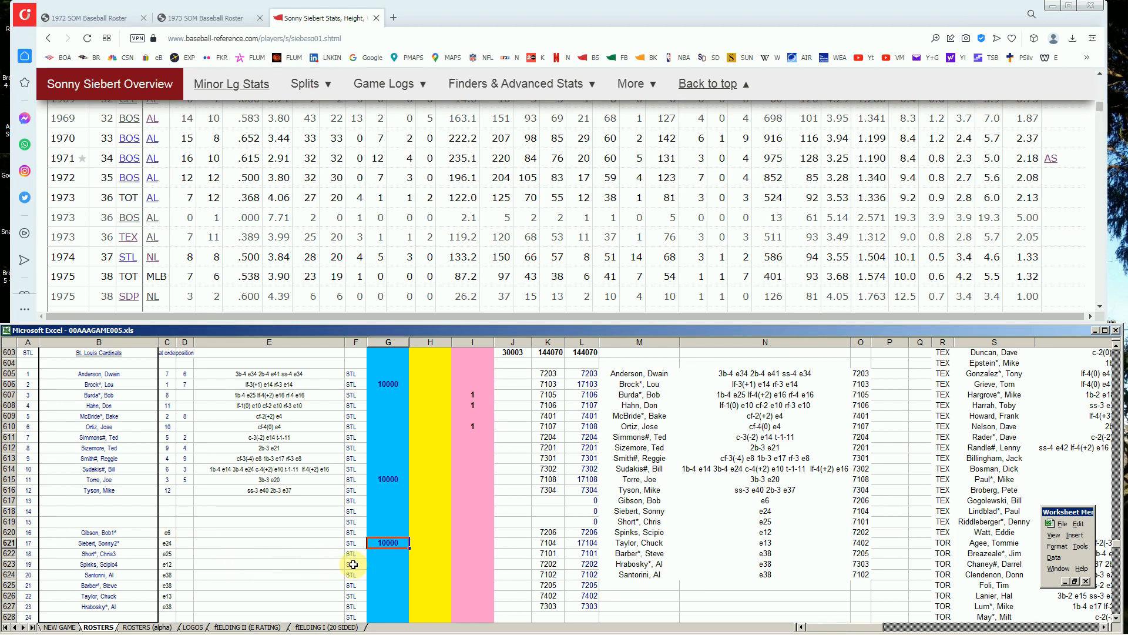
- Look up Chris Short on Baseball Reference and examine his season-by-season pitching lines through 1973
scroll(1074, 134, "up", 1)
left_click(1099, 110)
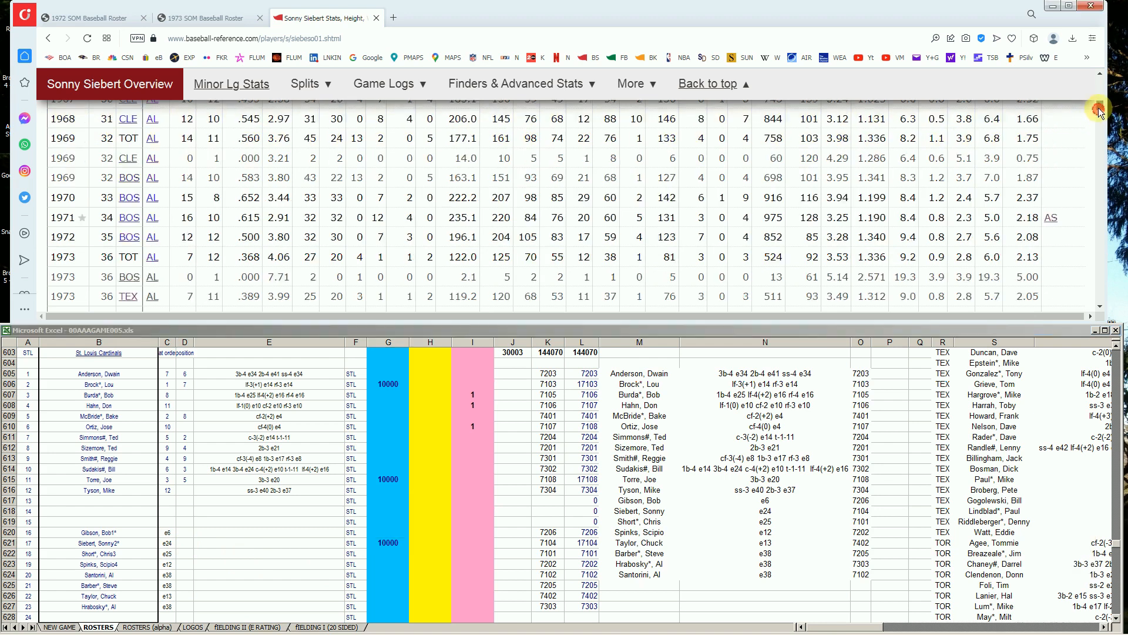
left_click_drag(1099, 111, 1102, 79)
left_click(908, 110)
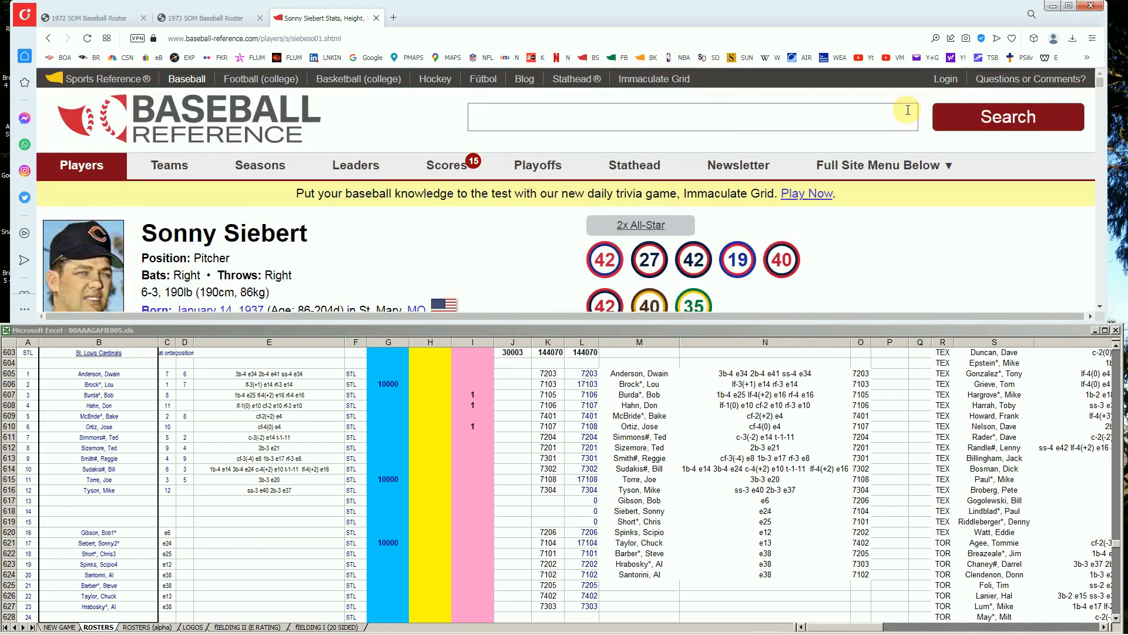
type("chris sh")
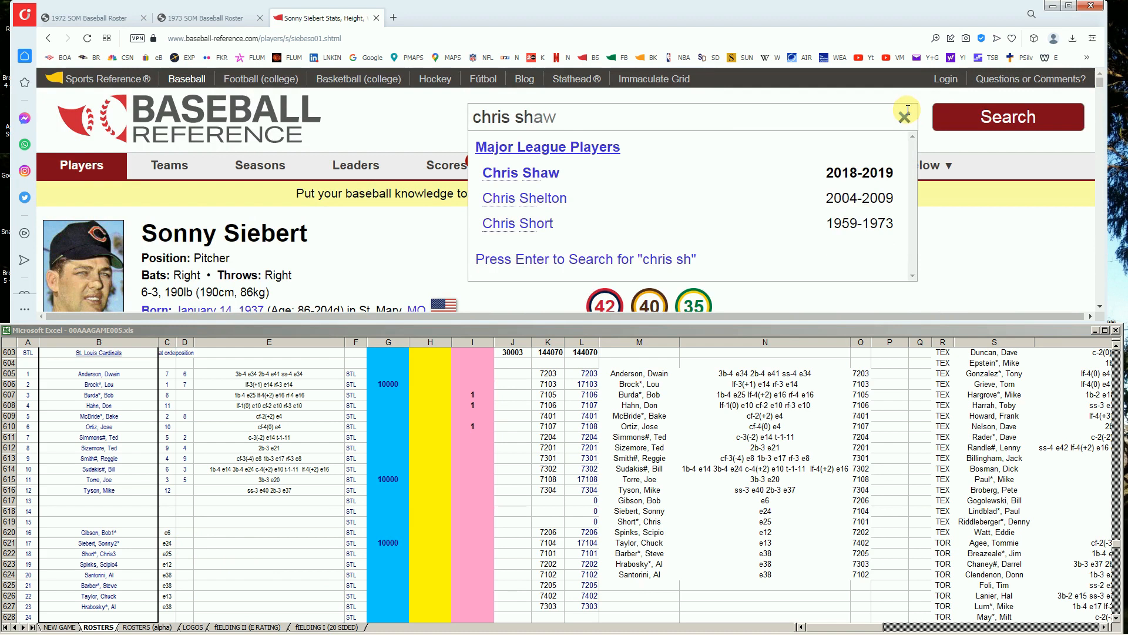
left_click(556, 227)
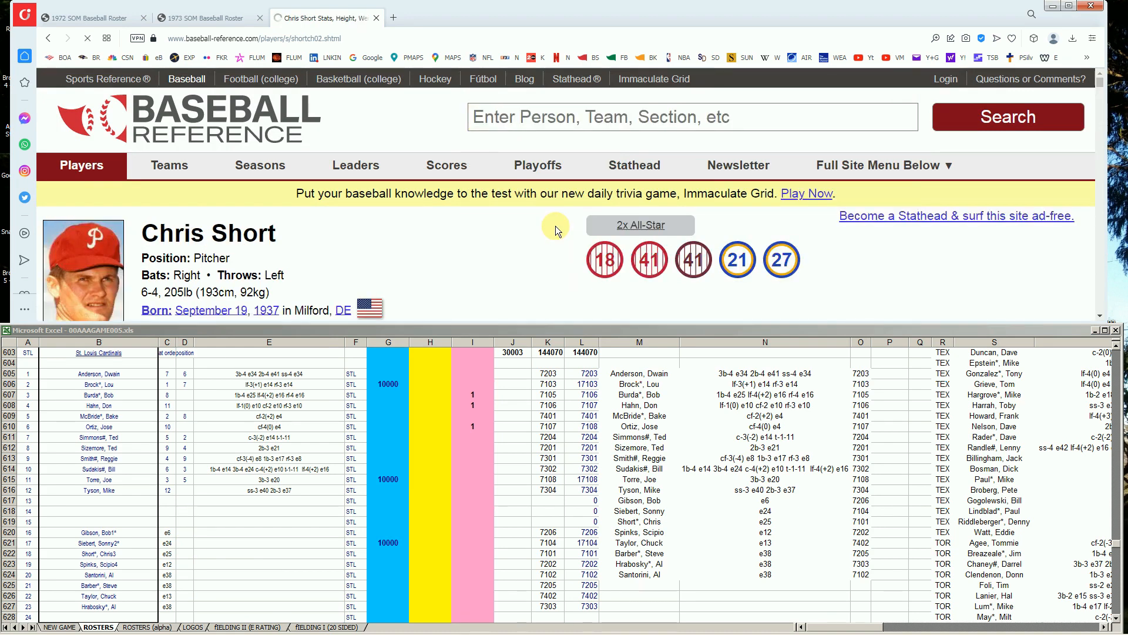
scroll(556, 226, "down", 2)
scroll(573, 196, "down", 8)
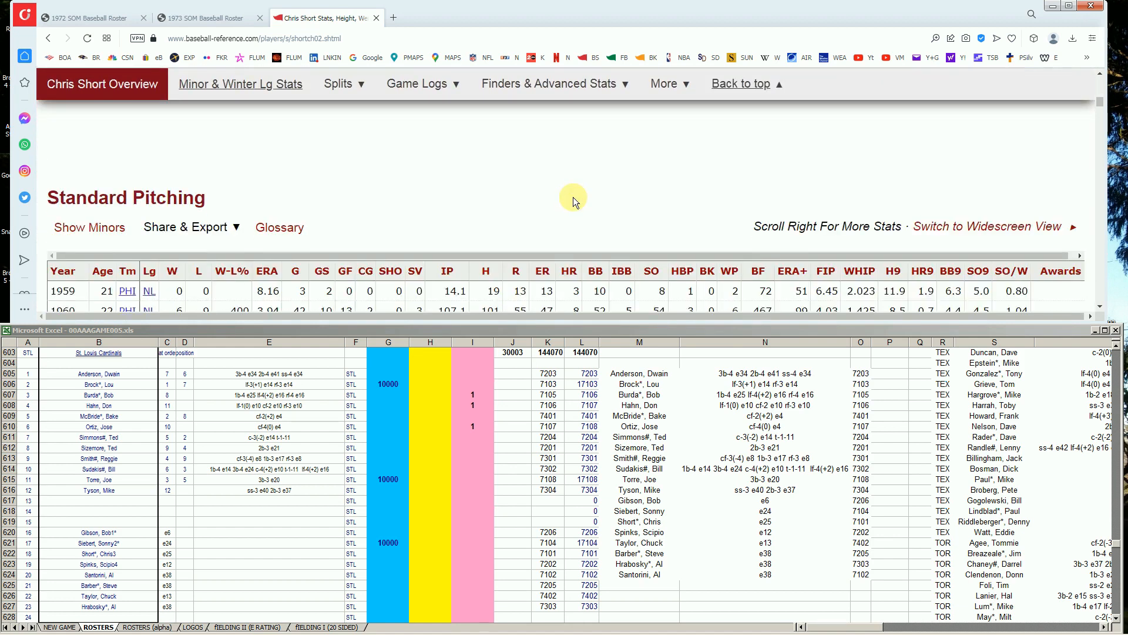
scroll(573, 197, "down", 5)
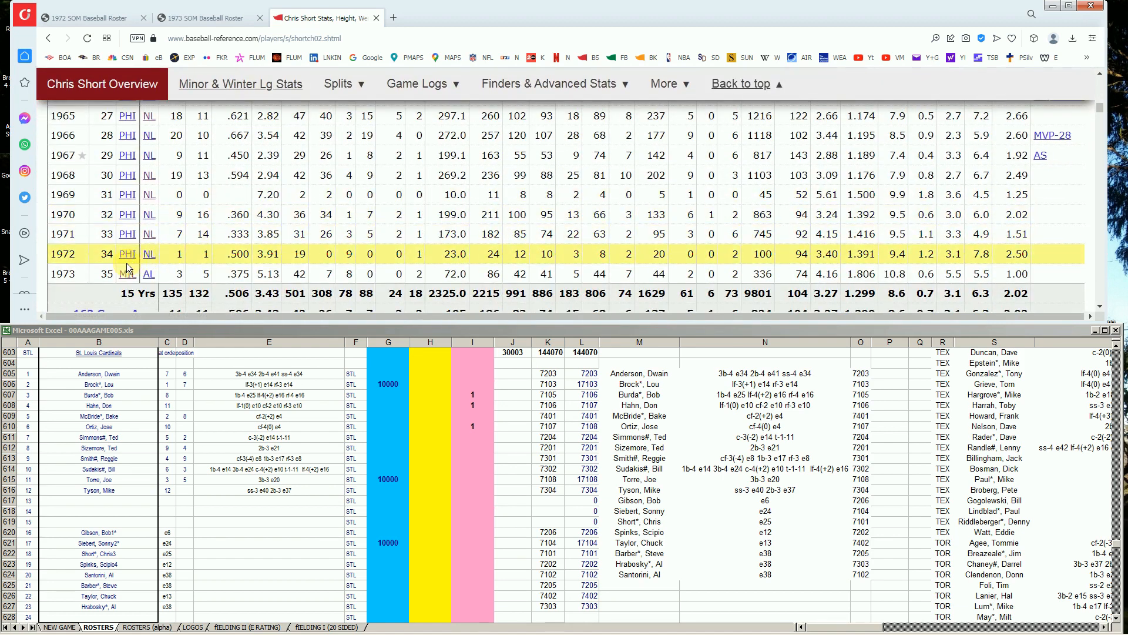
- Recheck Chris Short's pitching seasons from 1959 to 1973, and look for him on the 1972 roster sheet's National League page
scroll(124, 281, "up", 2)
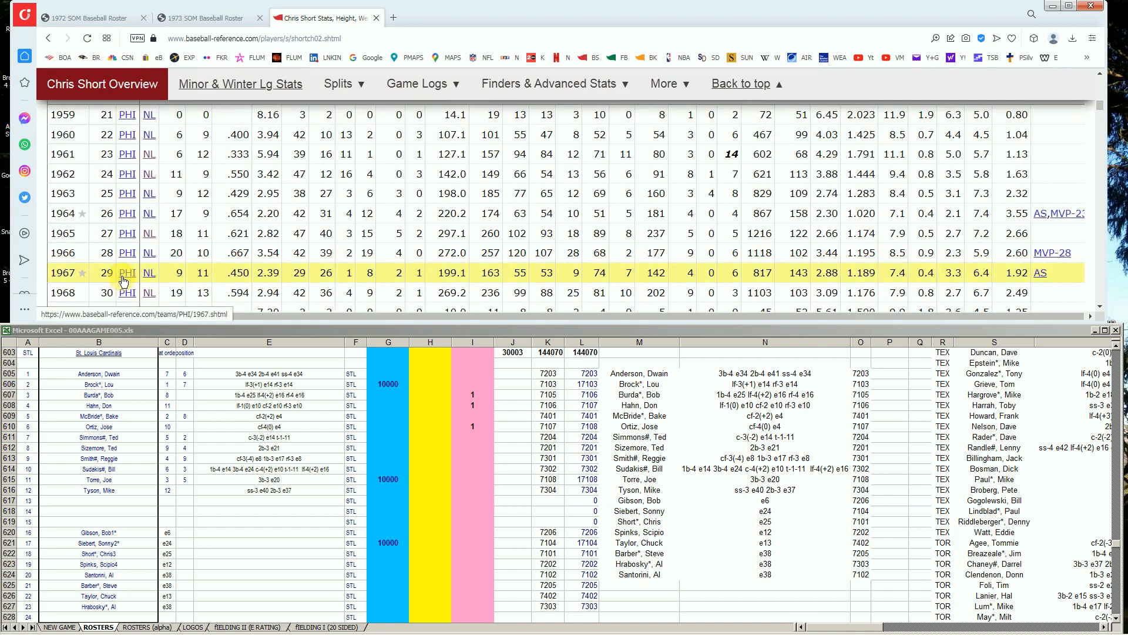
scroll(124, 270, "up", 2)
scroll(131, 254, "down", 1)
scroll(133, 256, "down", 2)
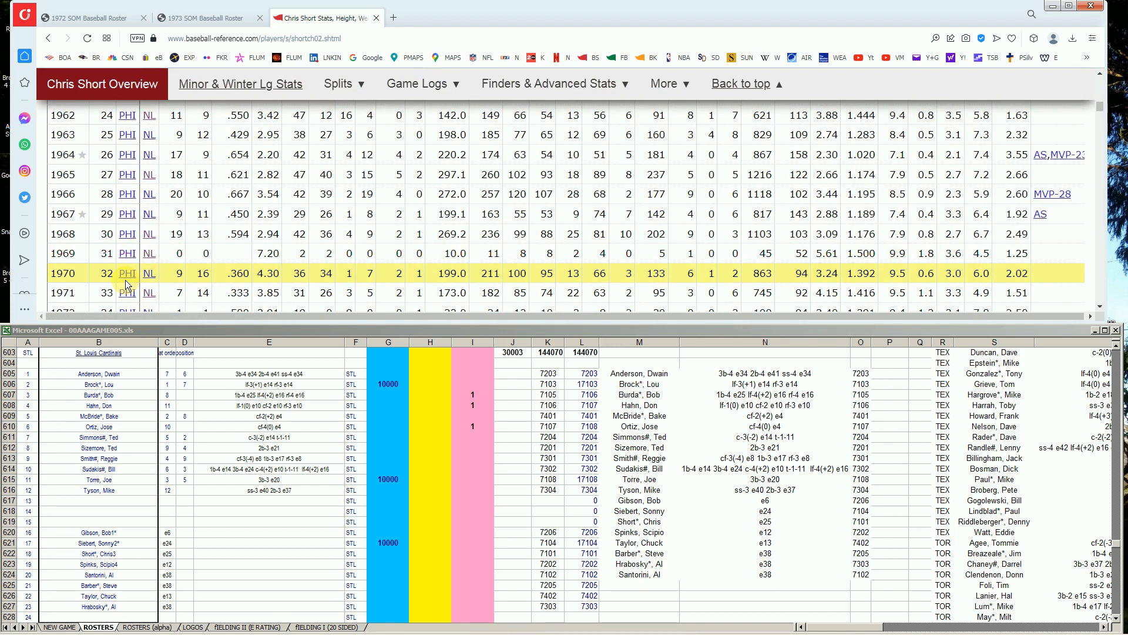
scroll(133, 294, "down", 1)
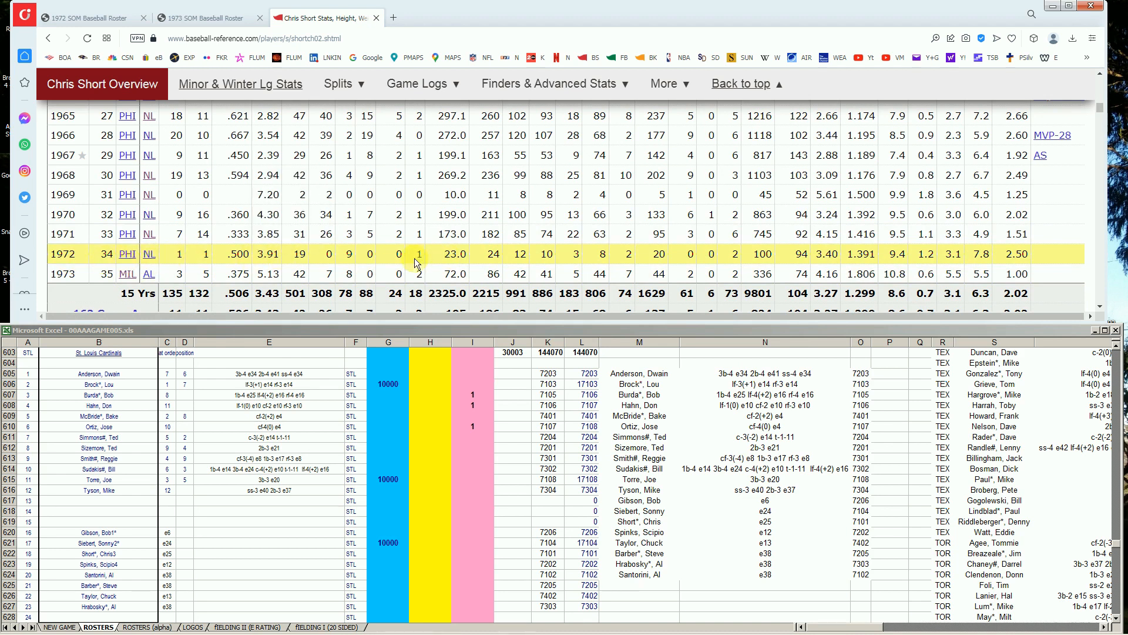
left_click(101, 18)
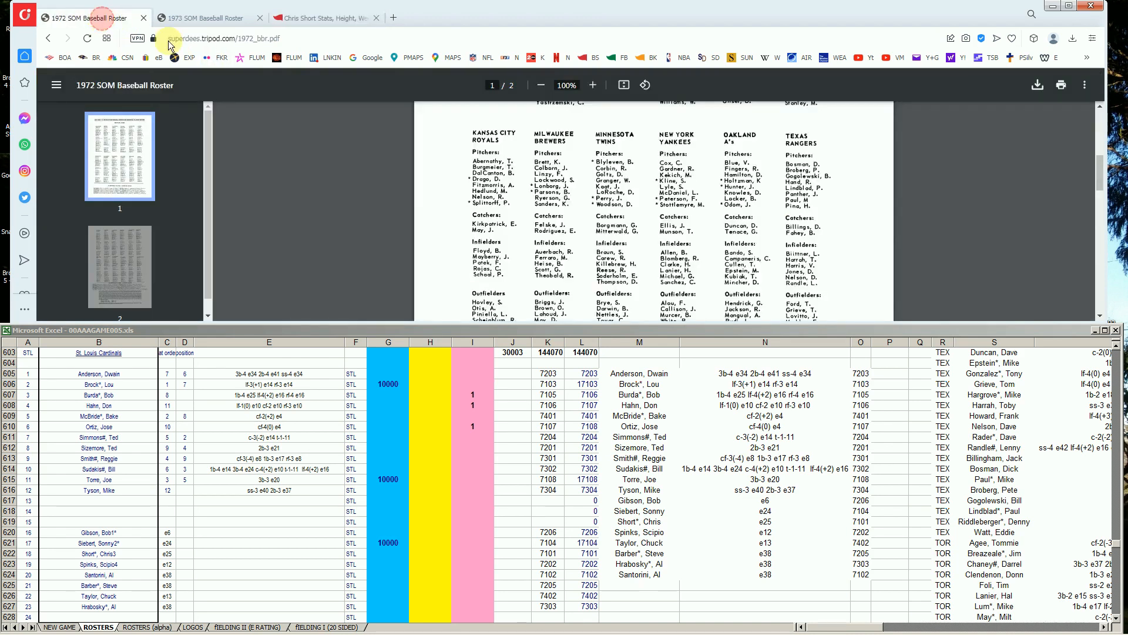
left_click_drag(1099, 171, 1082, 277)
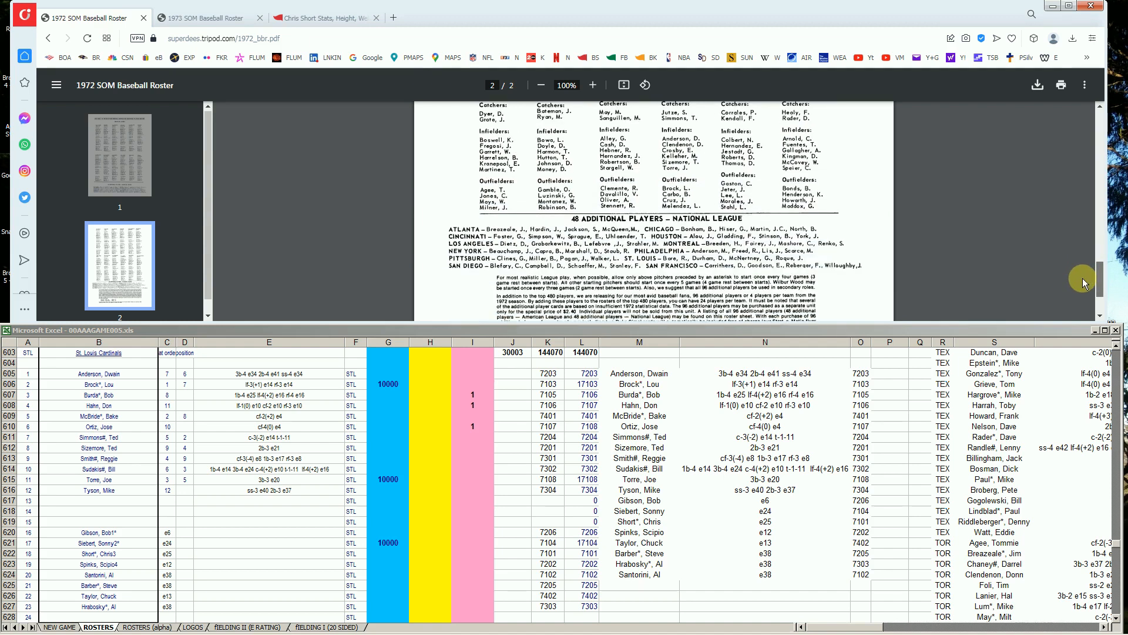
left_click(427, 557)
key("Right")
type("1")
key("Return")
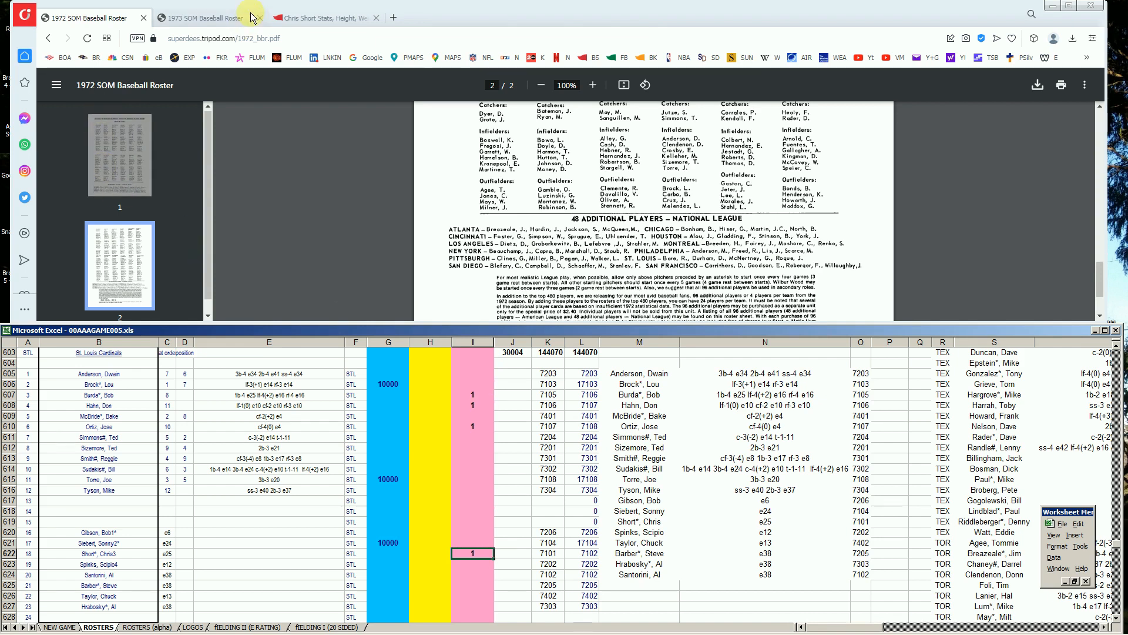
- Search Baseball Reference for Al Santorini and open his player page
left_click(318, 17)
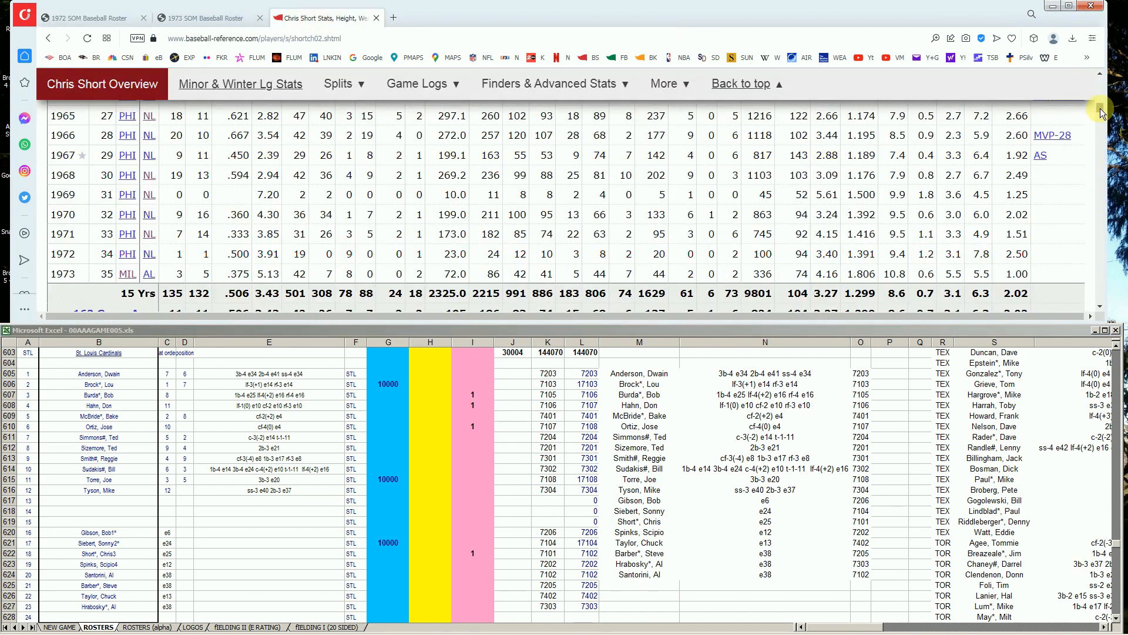
left_click_drag(1100, 108, 1111, 70)
left_click(848, 112)
type("sa")
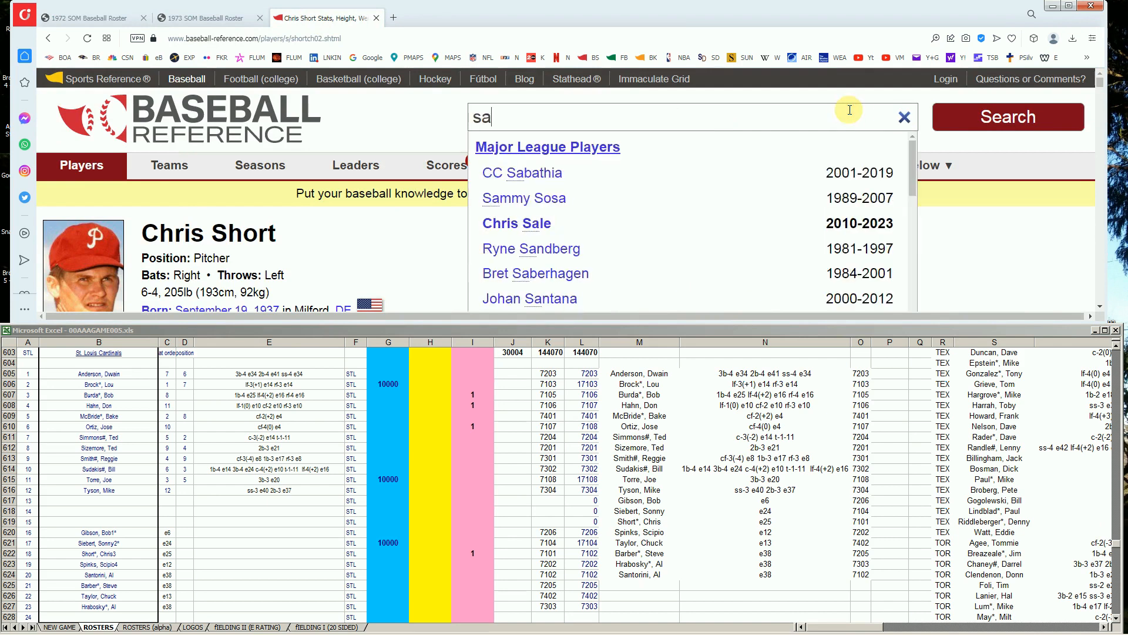
type("ntor")
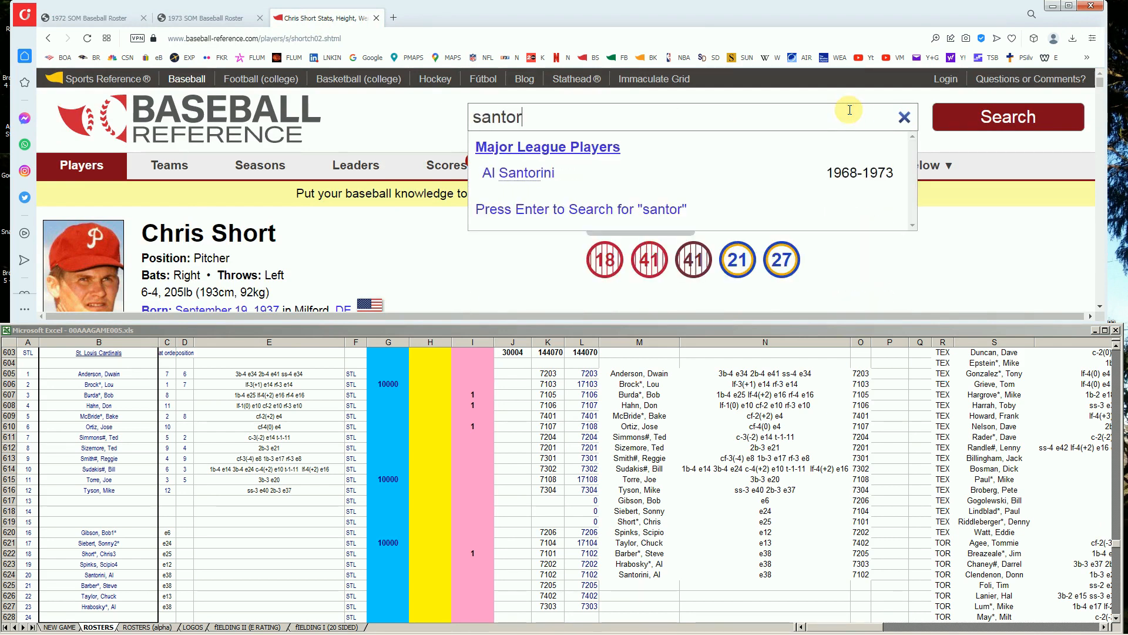
left_click(540, 174)
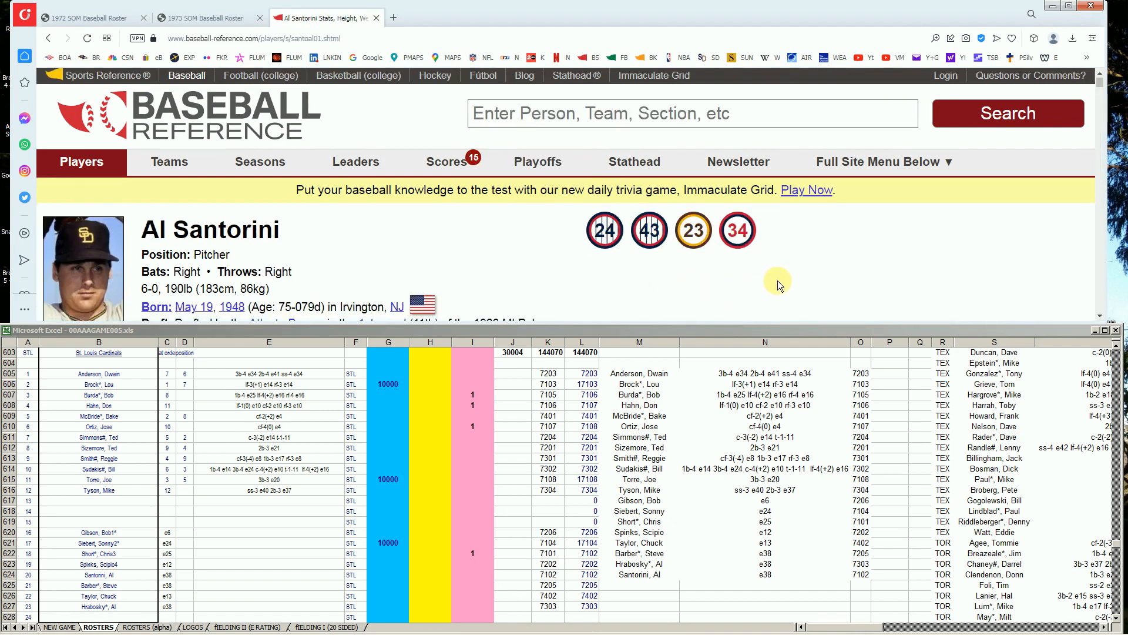
- Examine Al Santorini's season-by-season standard pitching lines from 1968 to 1973
scroll(782, 276, "down", 3)
scroll(791, 269, "down", 5)
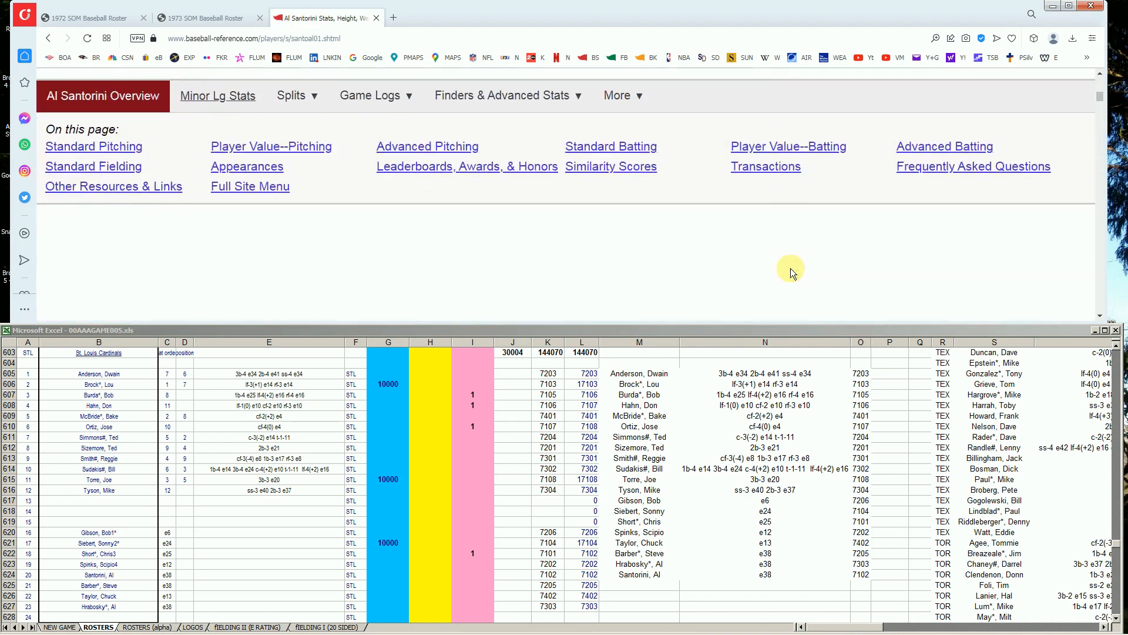
scroll(792, 268, "down", 5)
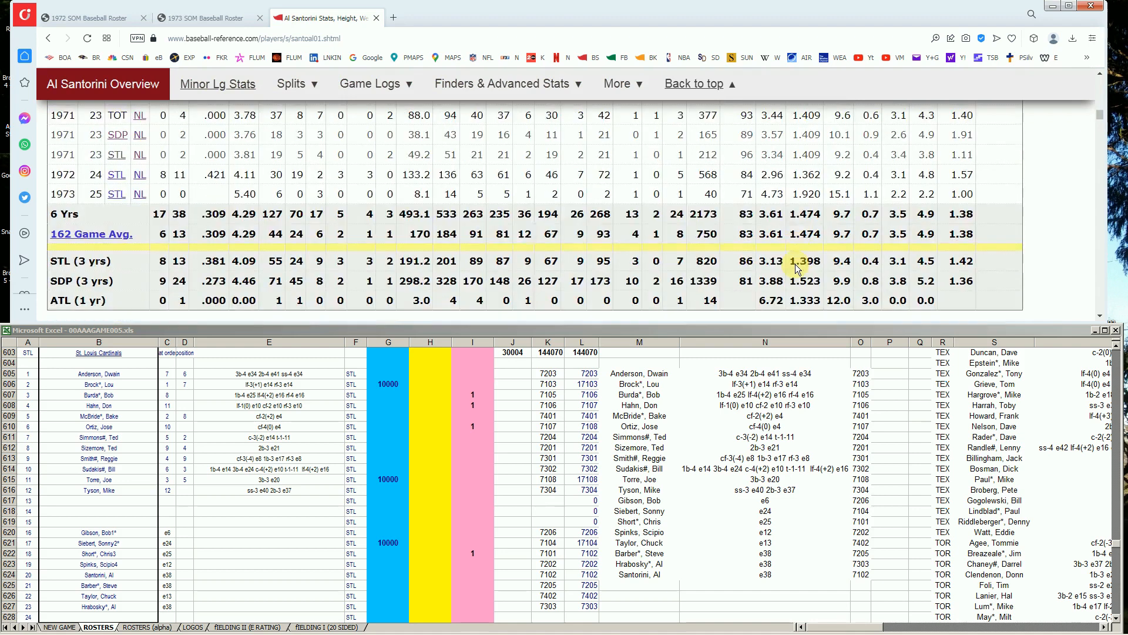
scroll(791, 270, "up", 2)
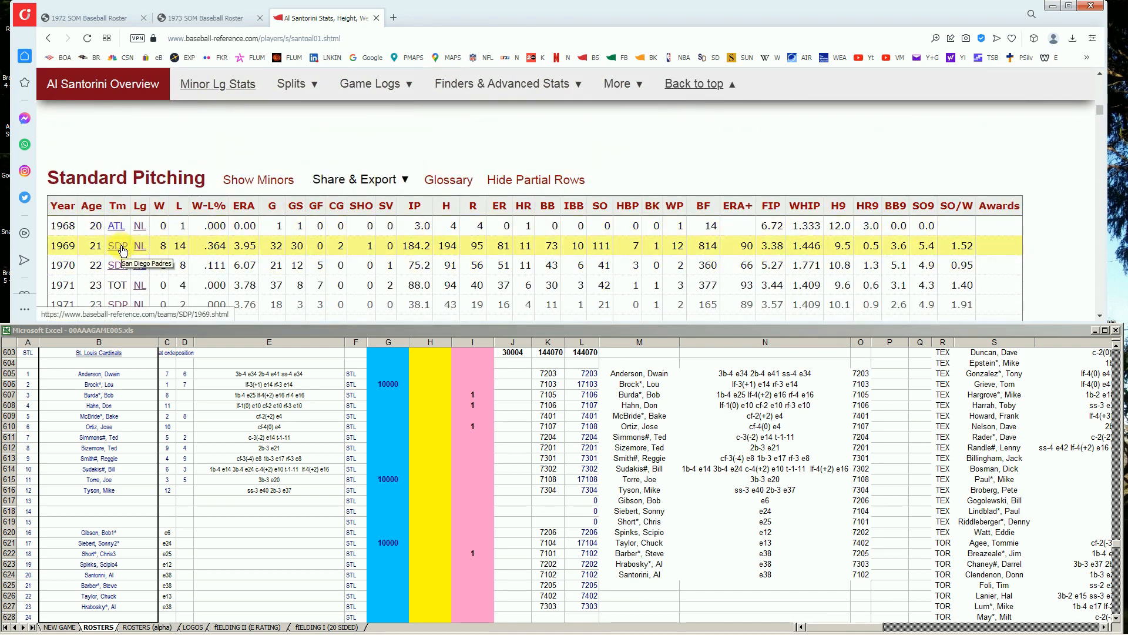
scroll(120, 261, "down", 1)
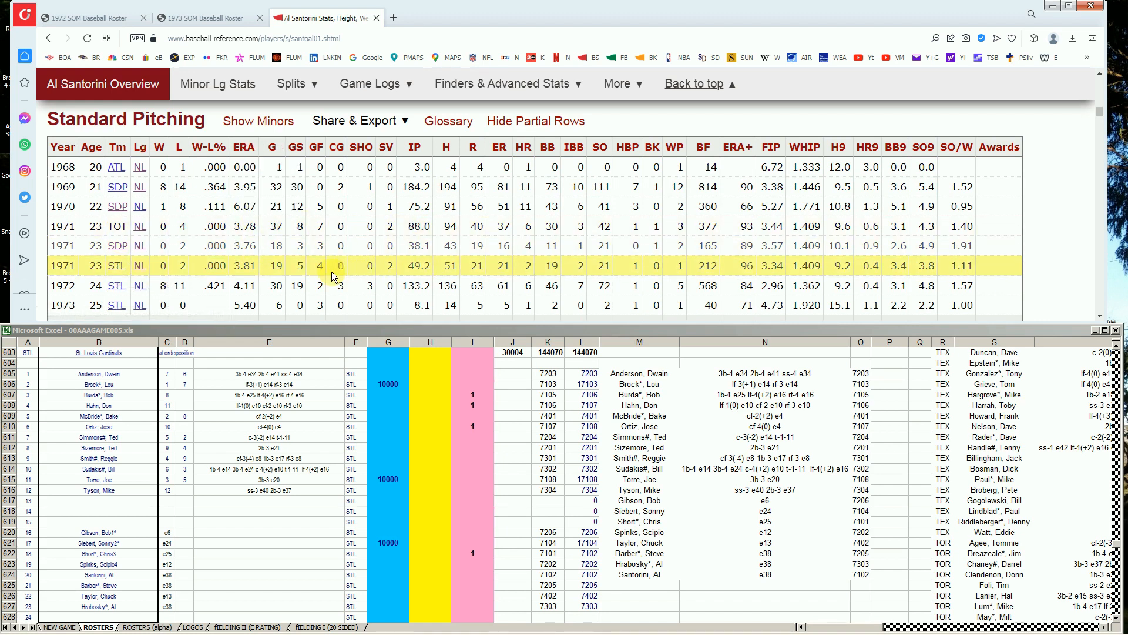
mouse_move(232, 288)
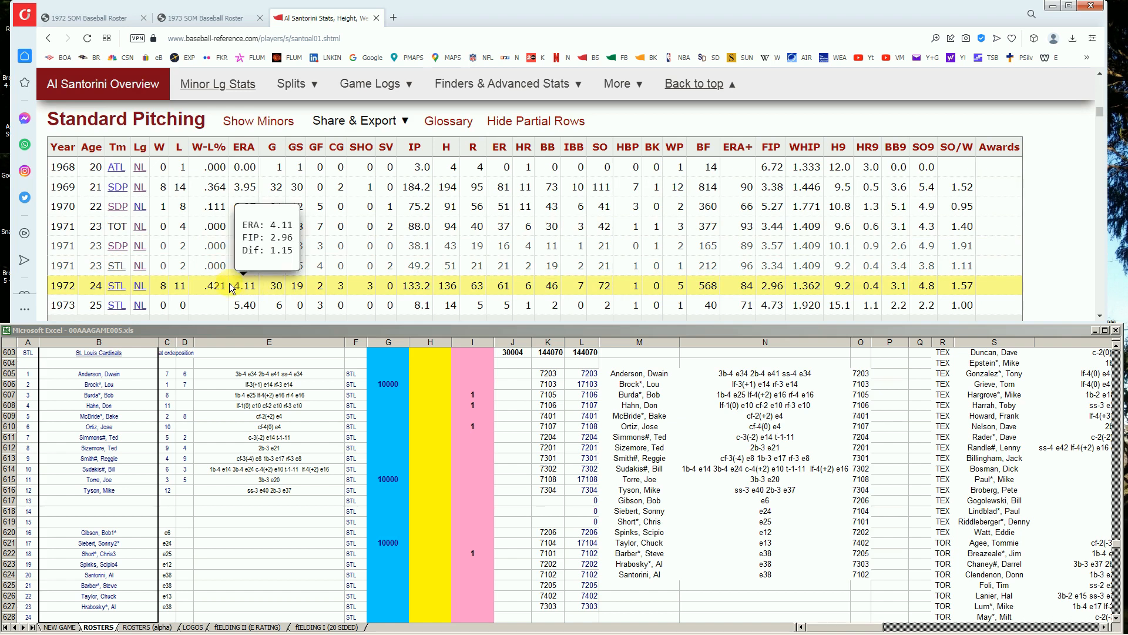
scroll(232, 288, "down", 1)
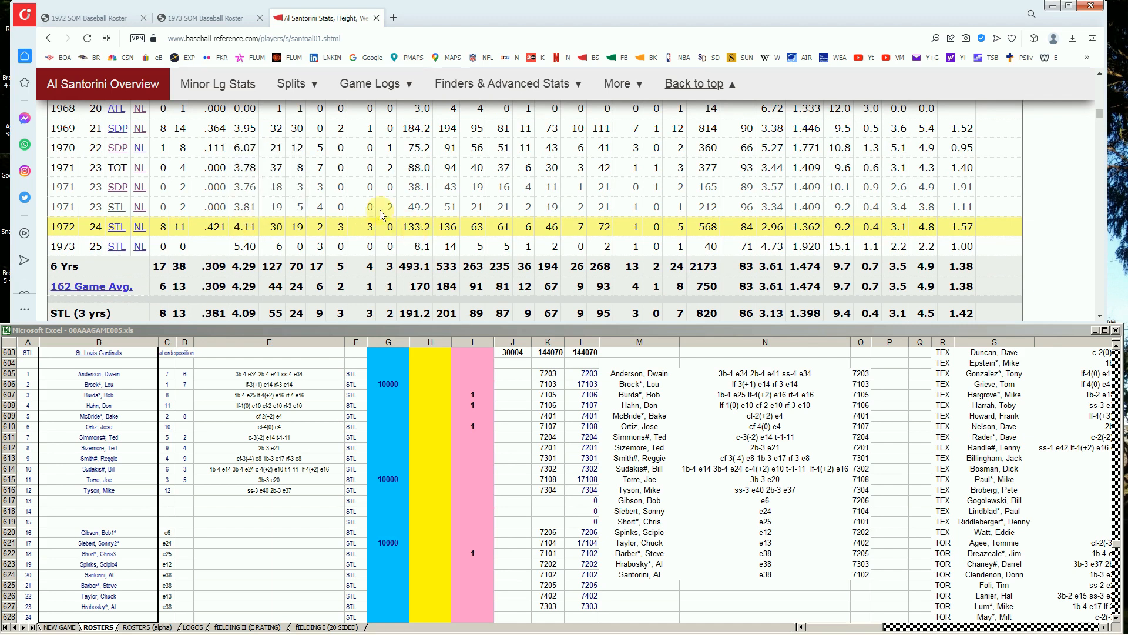
- Check the St. Louis Cardinals pitchers on the 1972 roster sheet for Santorini, and return to his stats page
left_click(121, 18)
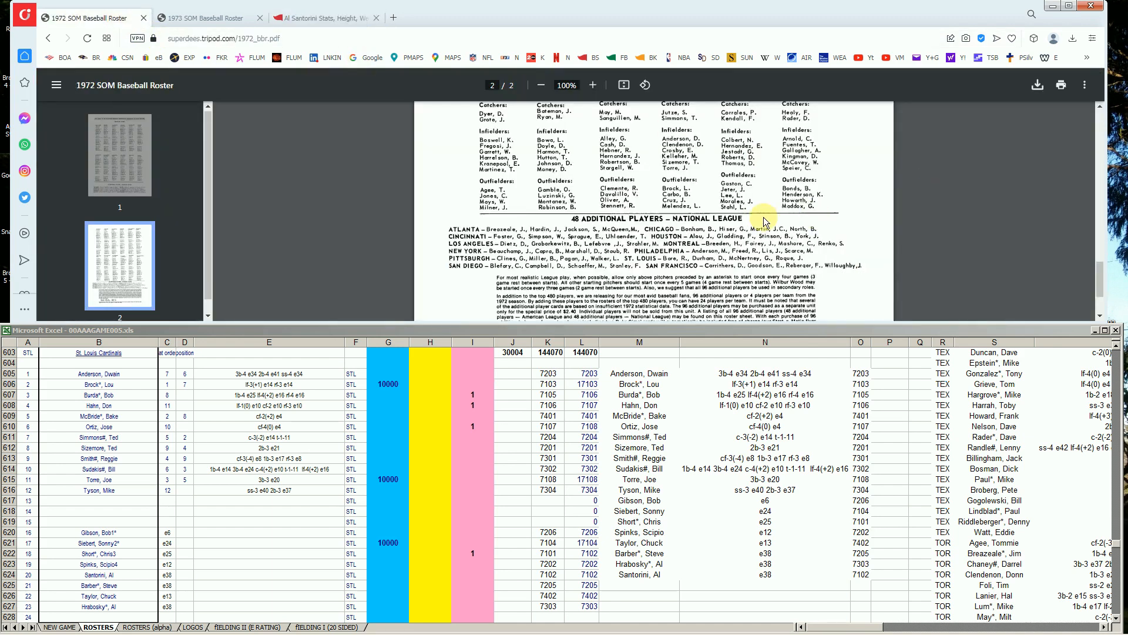
left_click_drag(1100, 273, 1096, 249)
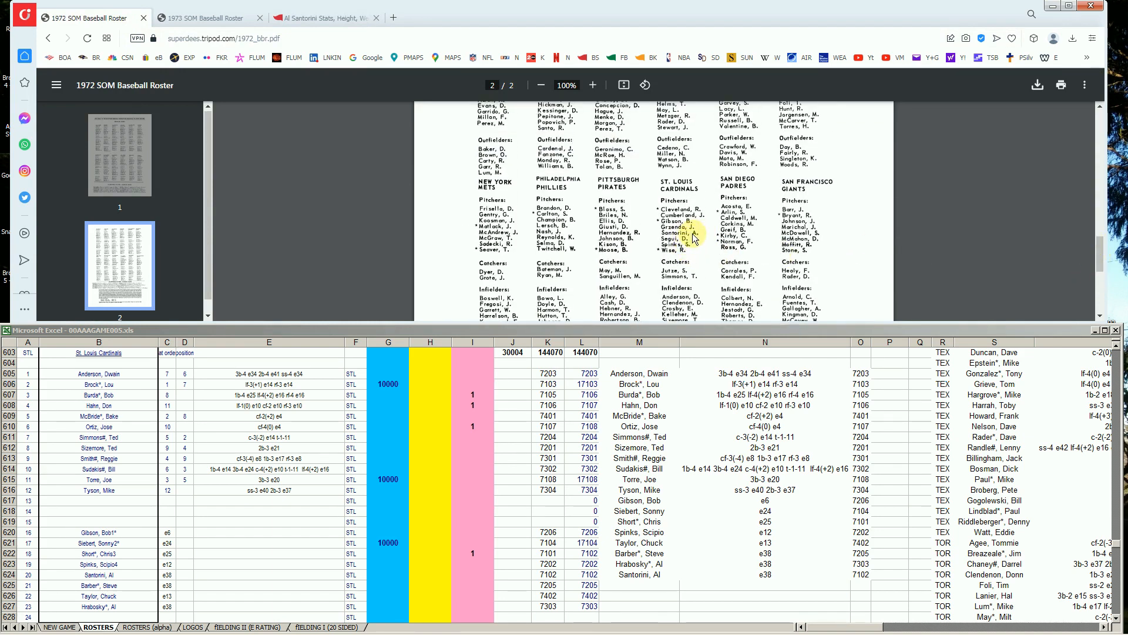
left_click(376, 601)
left_click(382, 593)
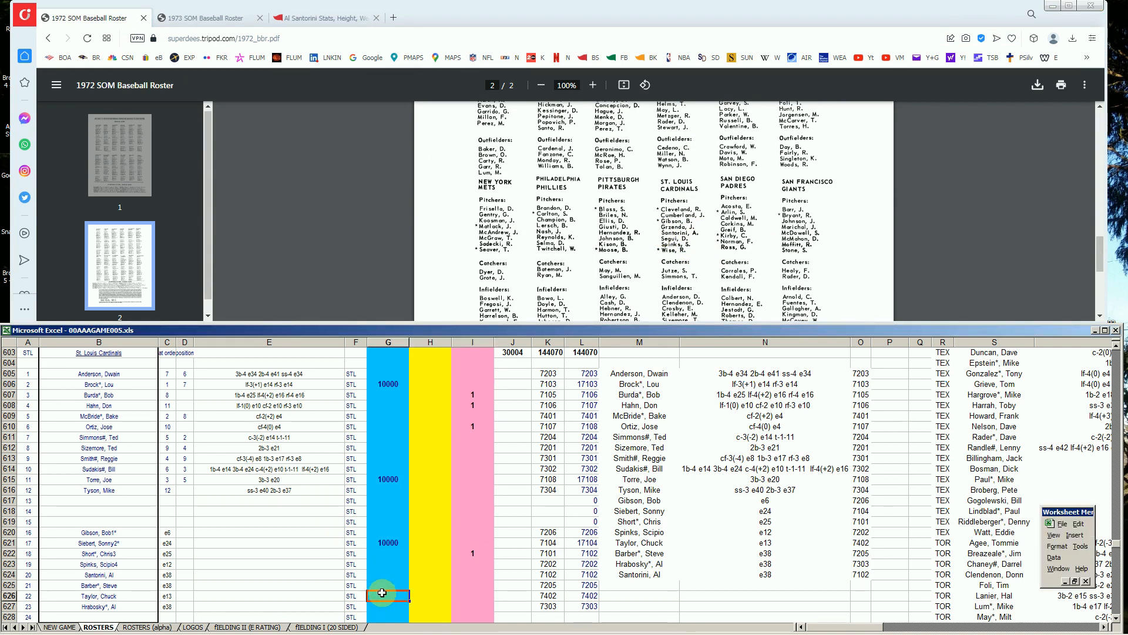
left_click(343, 19)
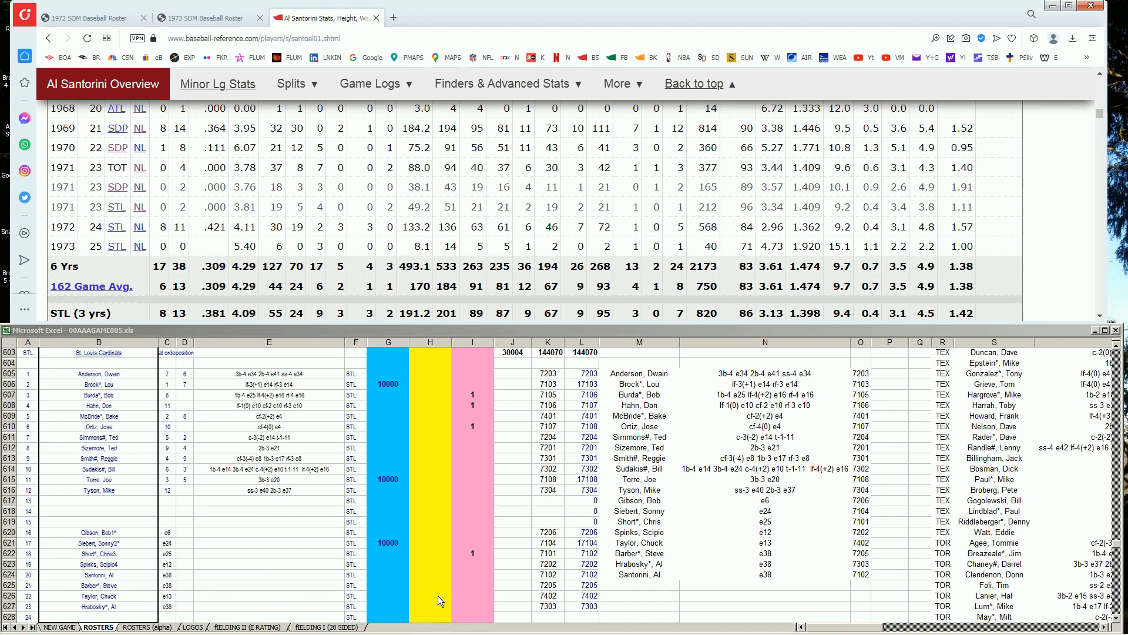
left_click(376, 576)
left_click(381, 574)
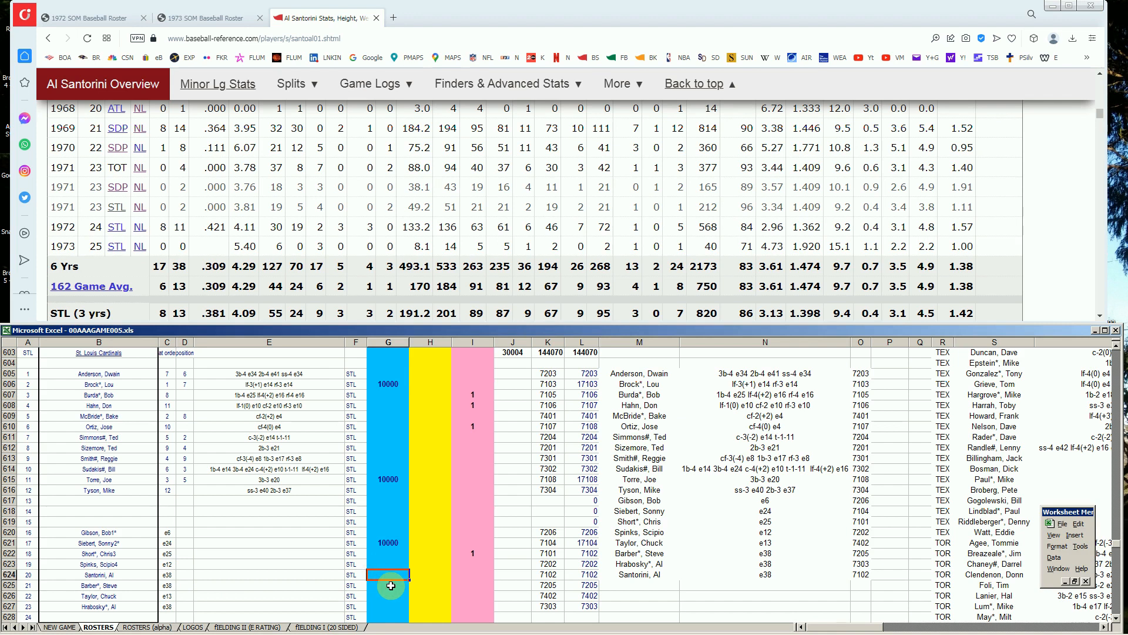
type("10000")
key("Tab")
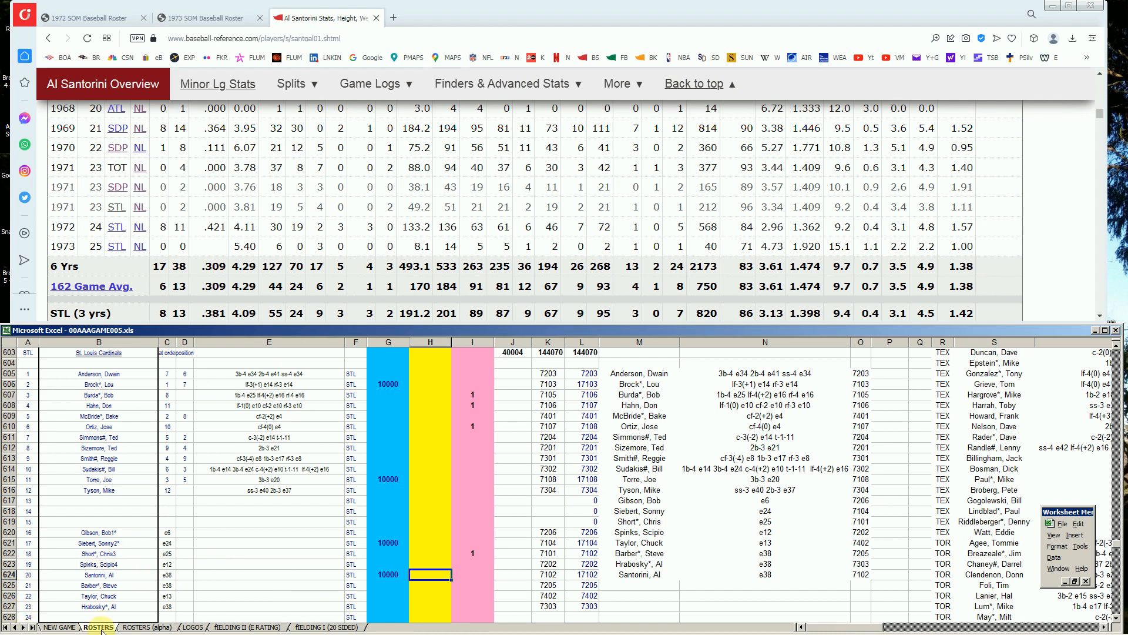
left_click(101, 575)
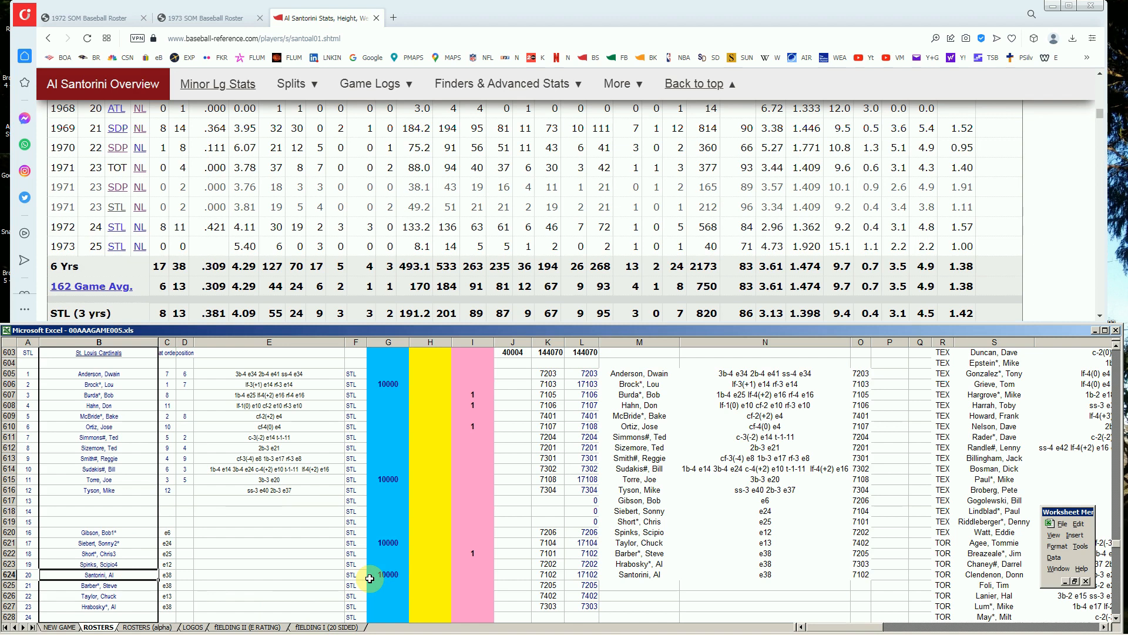
left_click(394, 578)
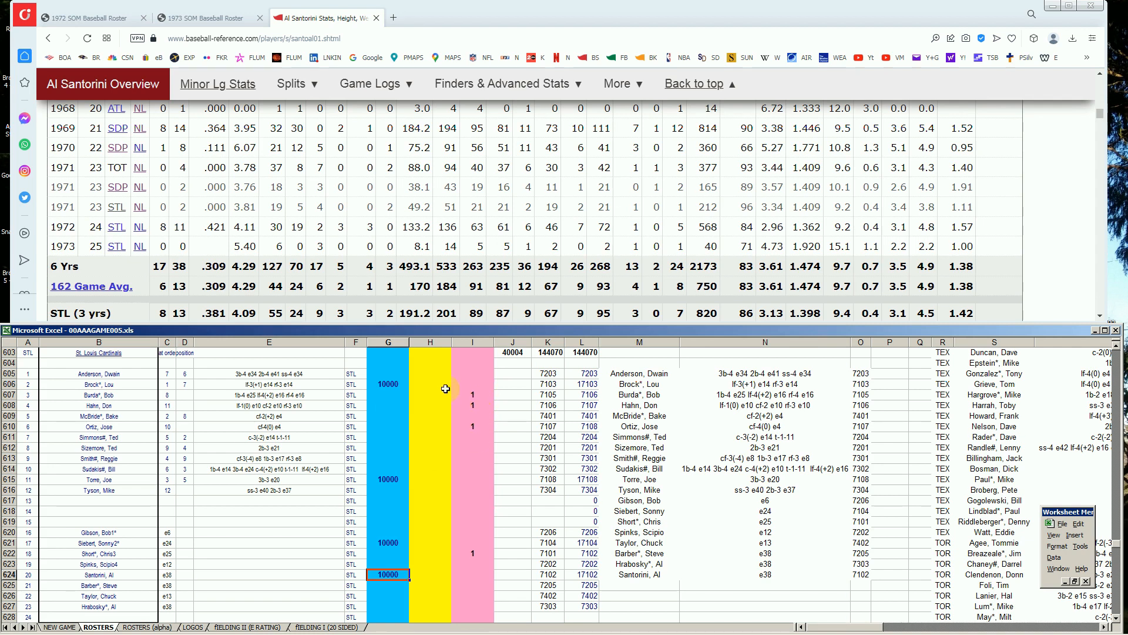
- Go to the summary cells above the Baltimore Orioles in the roster sheet and enter 20 in cell I2
left_click(438, 424)
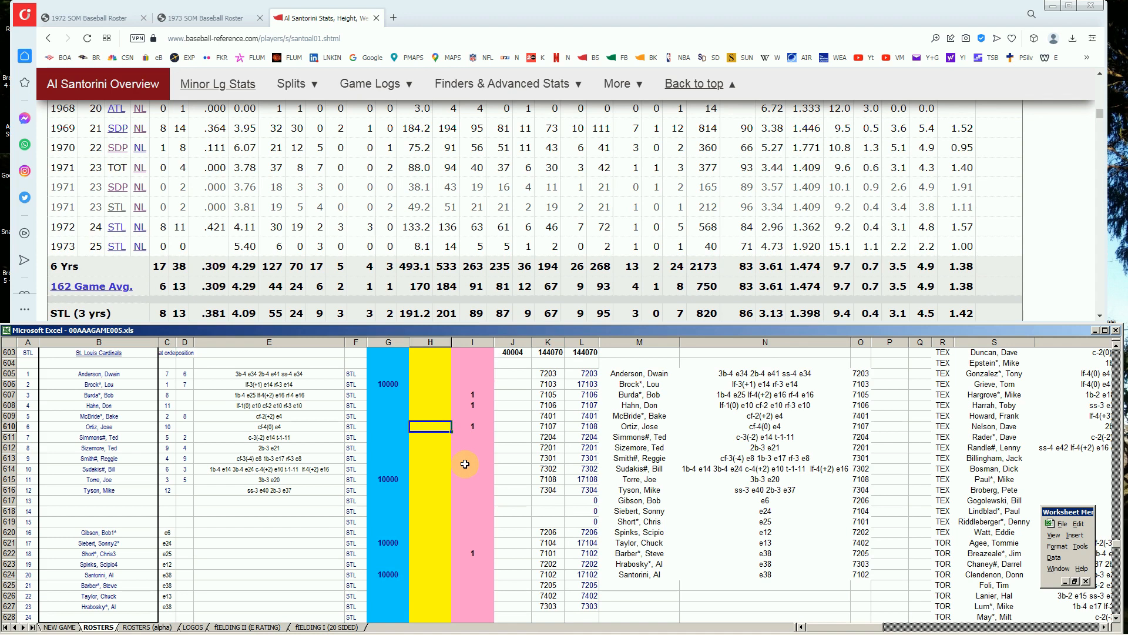
left_click(435, 385)
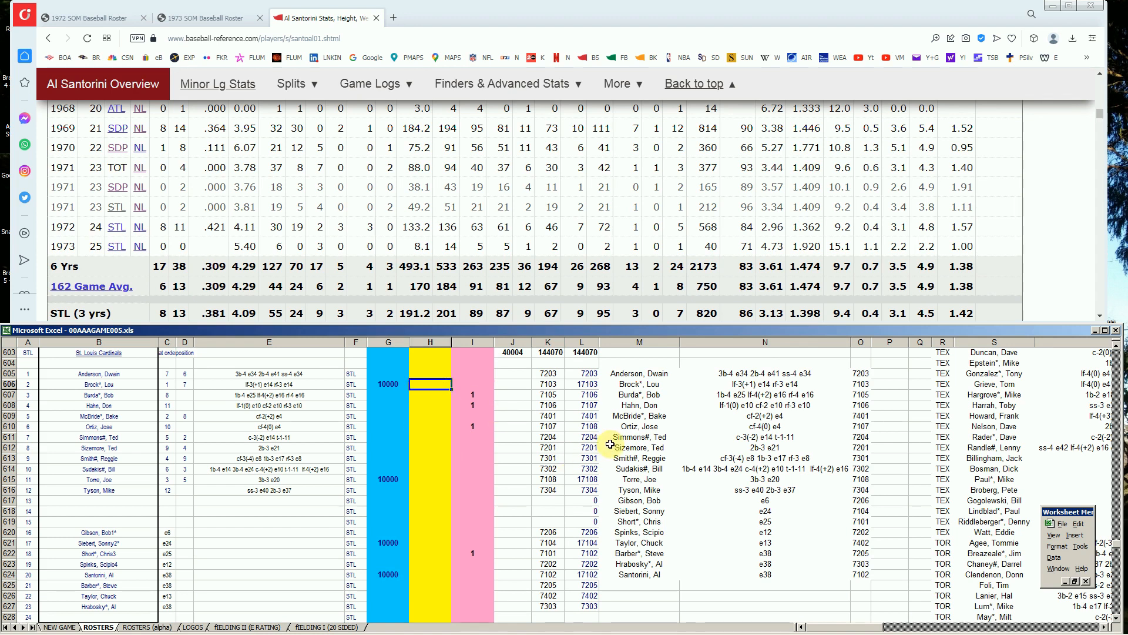
key("Up")
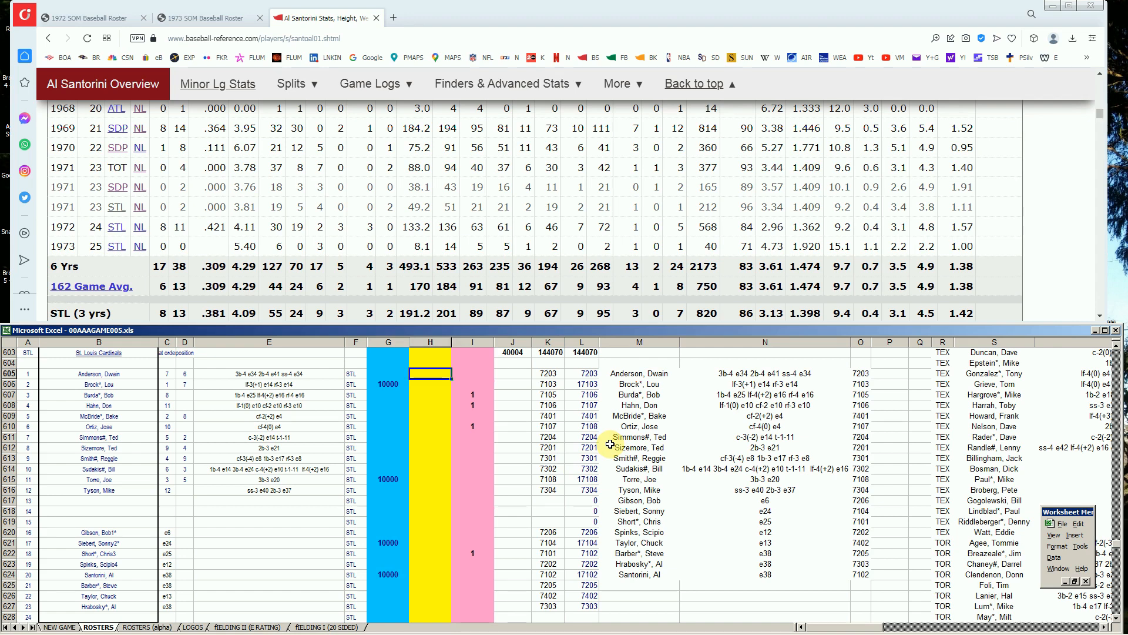
key("Page_Up")
key("Page_Up")
key("Page_Up")
key("Page_Up")
key("Page_Up")
key("Page_Up")
key("Page_Up")
key("Page_Up")
key("Page_Up")
key("Page_Up")
key("Page_Up")
key("Page_Up")
key("Page_Up")
key("Page_Up")
key("Page_Up")
key("Page_Up")
key("Page_Up")
key("Page_Up")
key("Page_Up")
key("Page_Up")
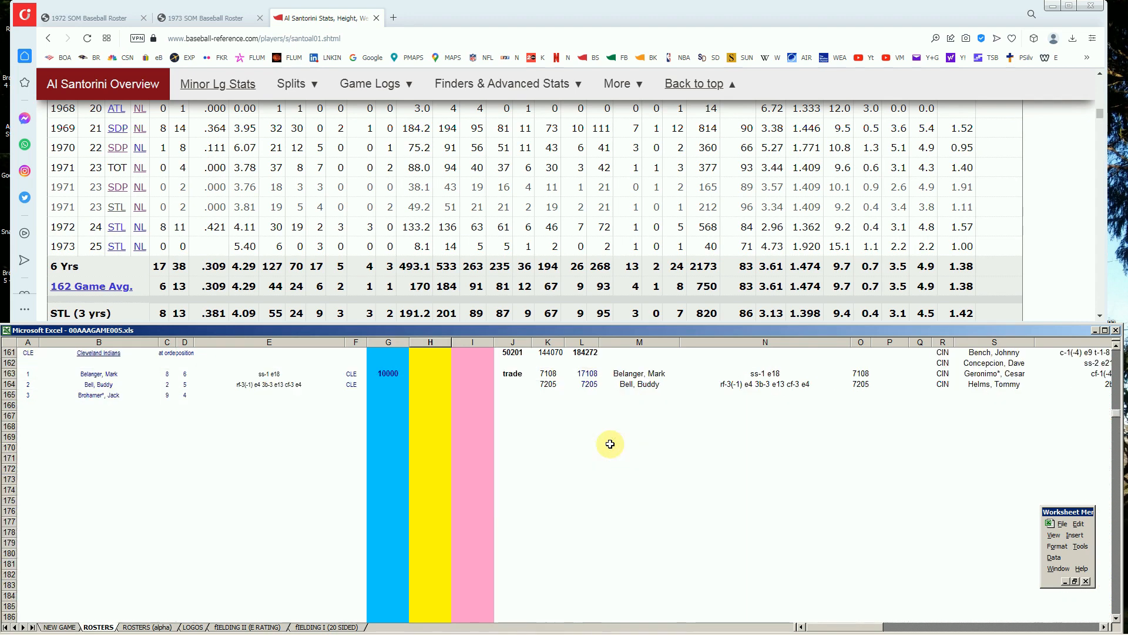
key("Right")
key("Up")
key("Up")
key("Up")
key("Up")
key("Up")
type("20")
key("Left")
key("ctrl+c")
key("Up")
key("Down")
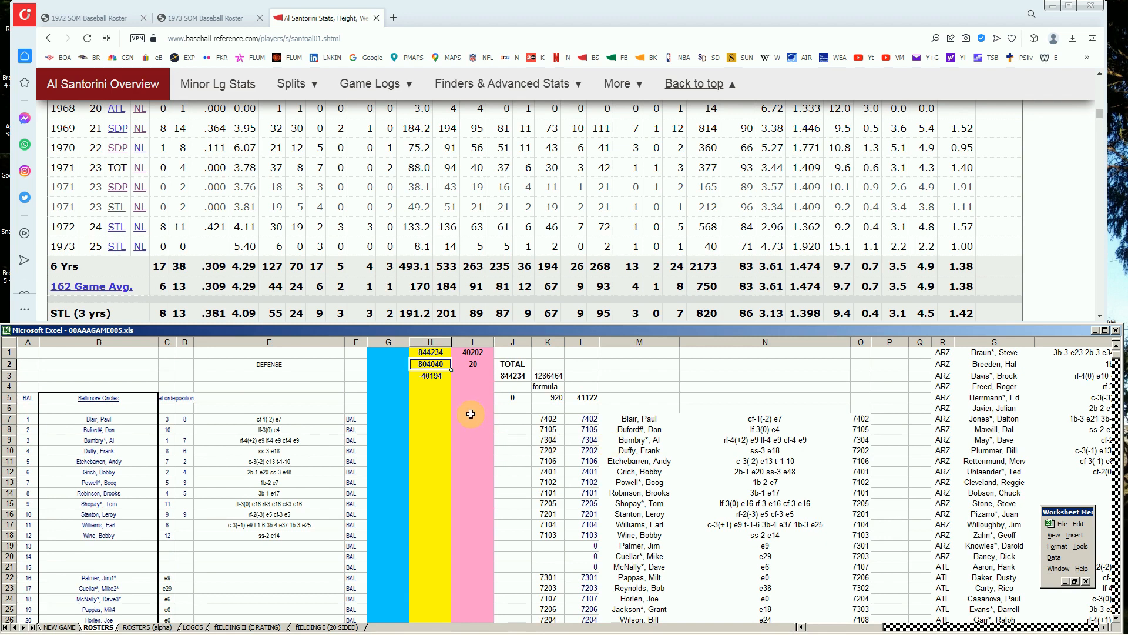
- Review the summary cells heading the yellow and pink columns, and the coloured entry cells beside the Baltimore Orioles players
left_click(476, 366)
left_click(482, 386)
left_click(483, 365)
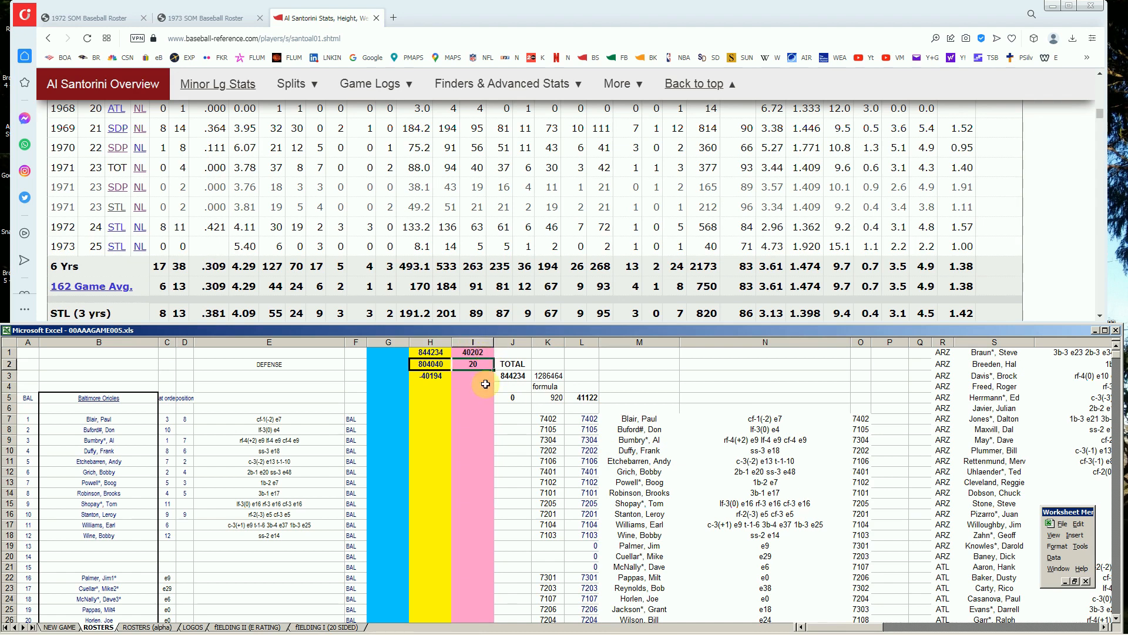
left_click(430, 365)
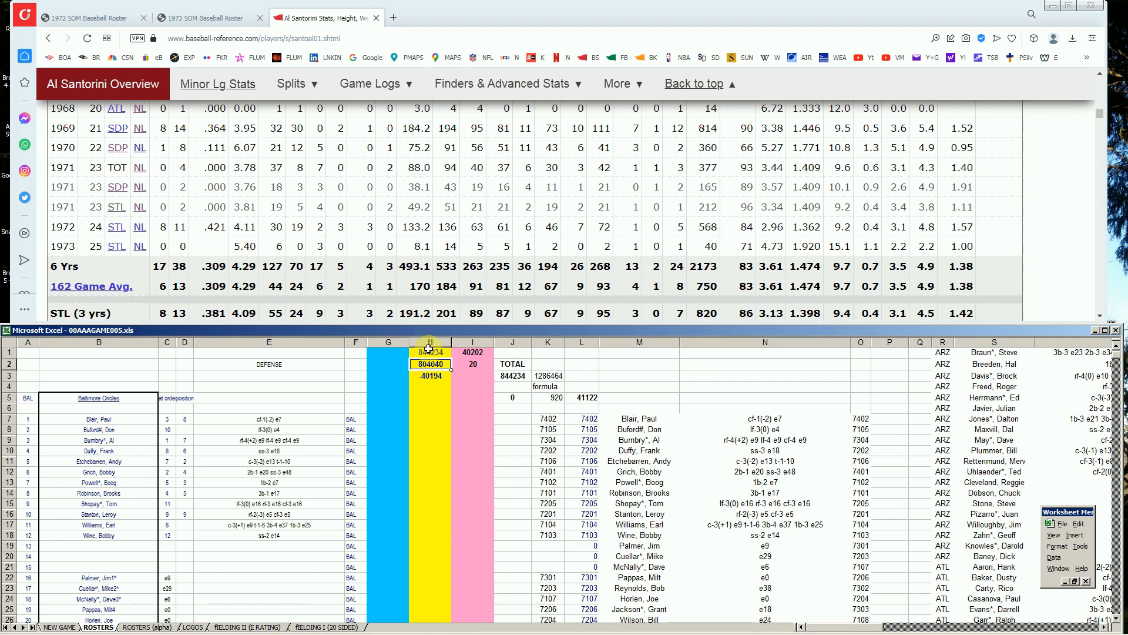
left_click_drag(389, 409, 390, 506)
left_click_drag(439, 421, 430, 504)
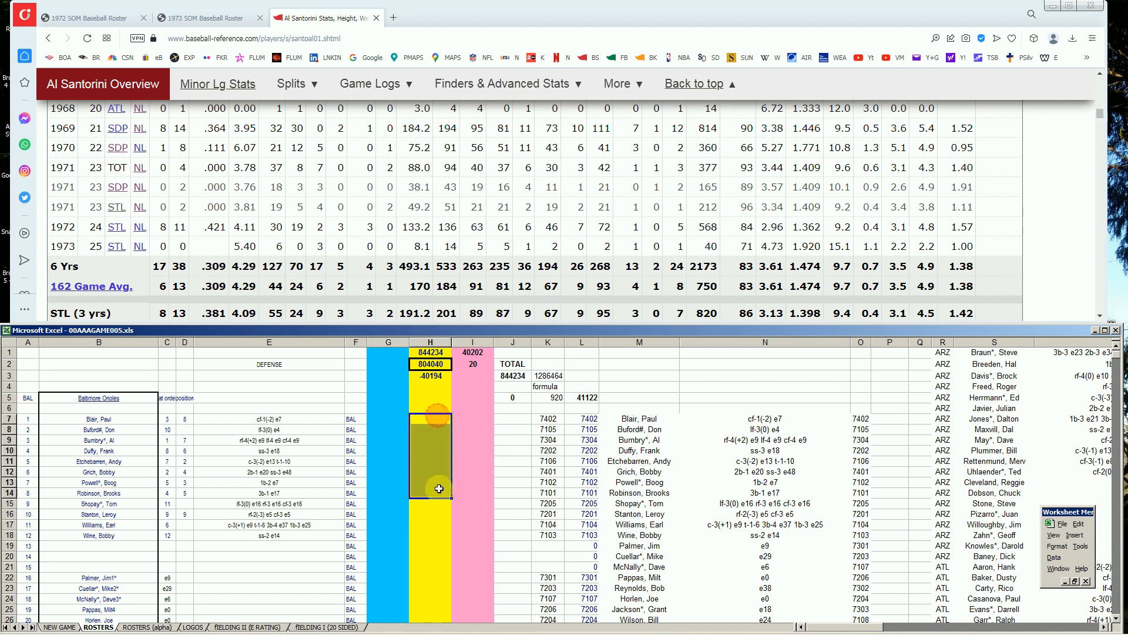
left_click(475, 402)
left_click_drag(475, 401, 491, 492)
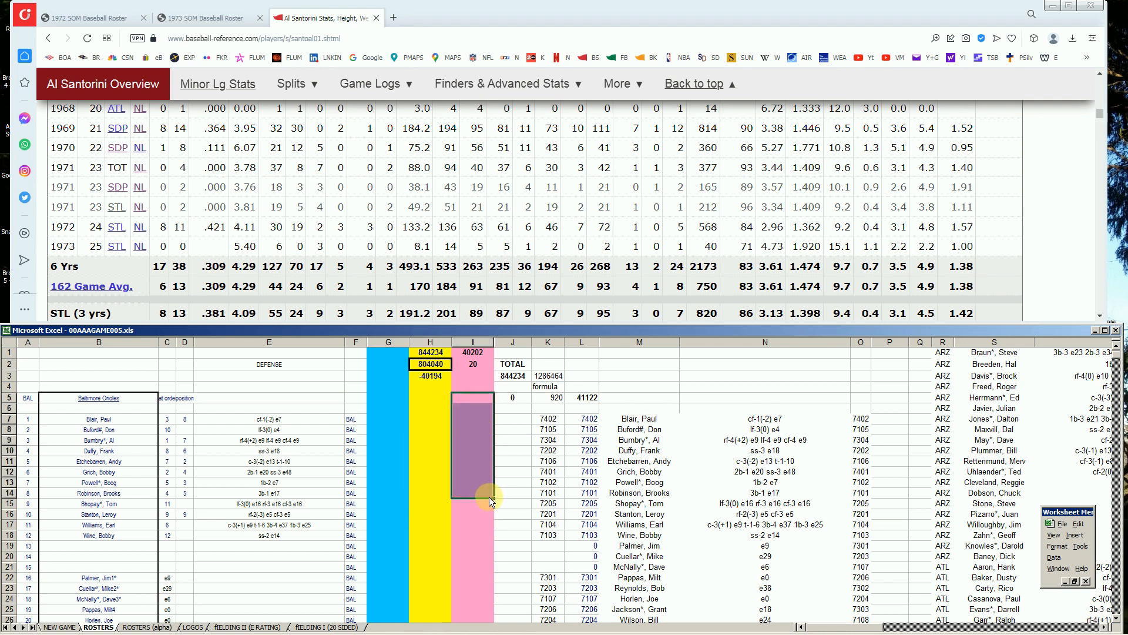
left_click(481, 445)
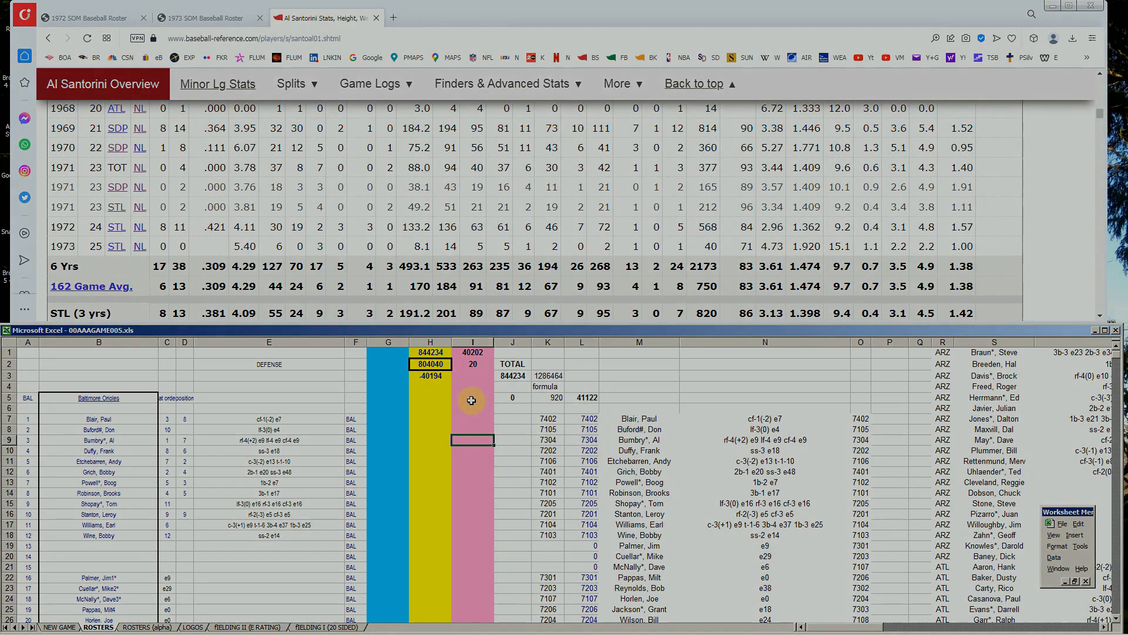
key("Up")
key("Up")
key("Up")
key("Up")
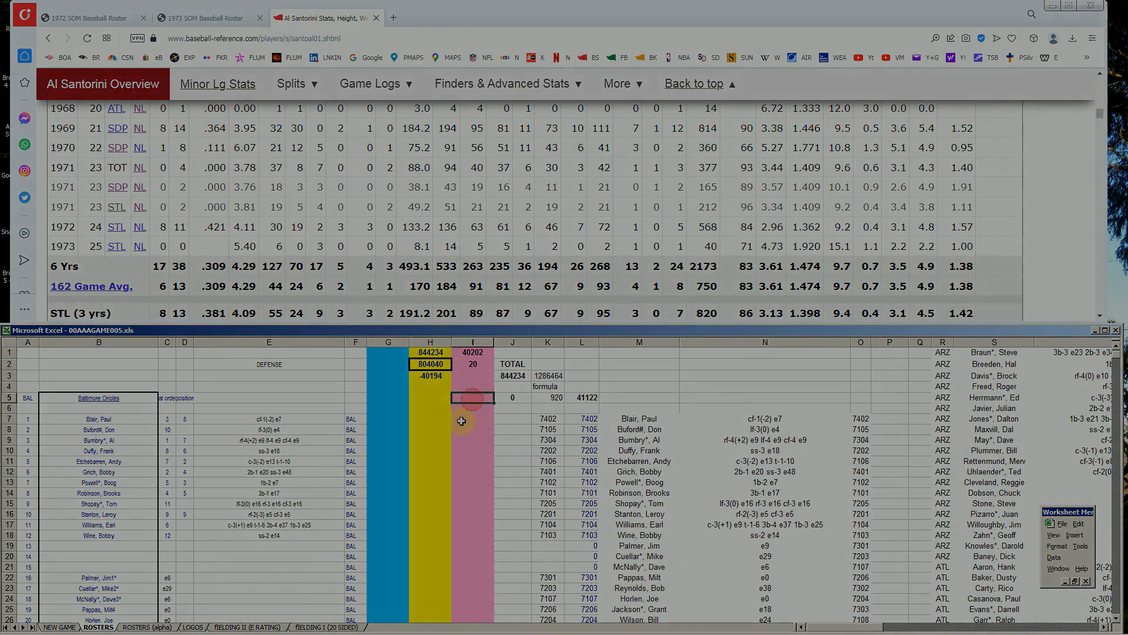